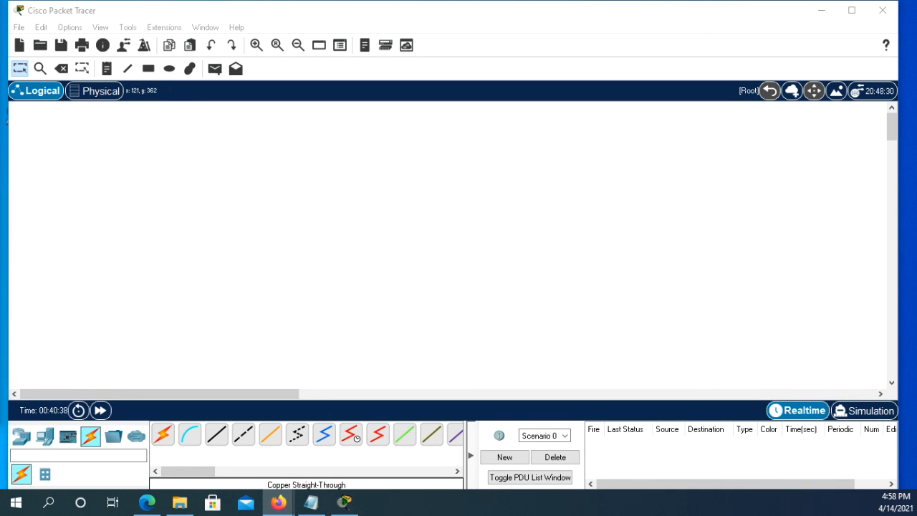
# - Place three 2960 switches in a triangle on the logical workspace, one above the other two
pyautogui.click(44, 435)
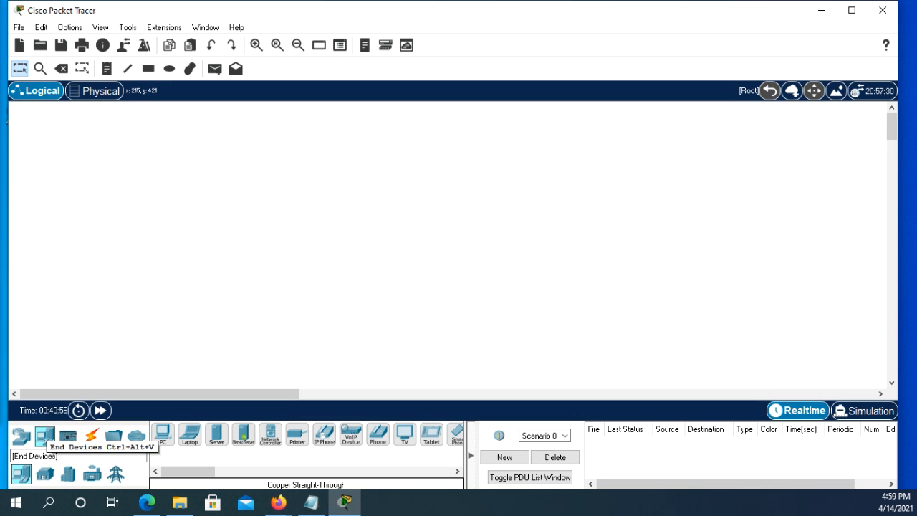
pyautogui.click(20, 434)
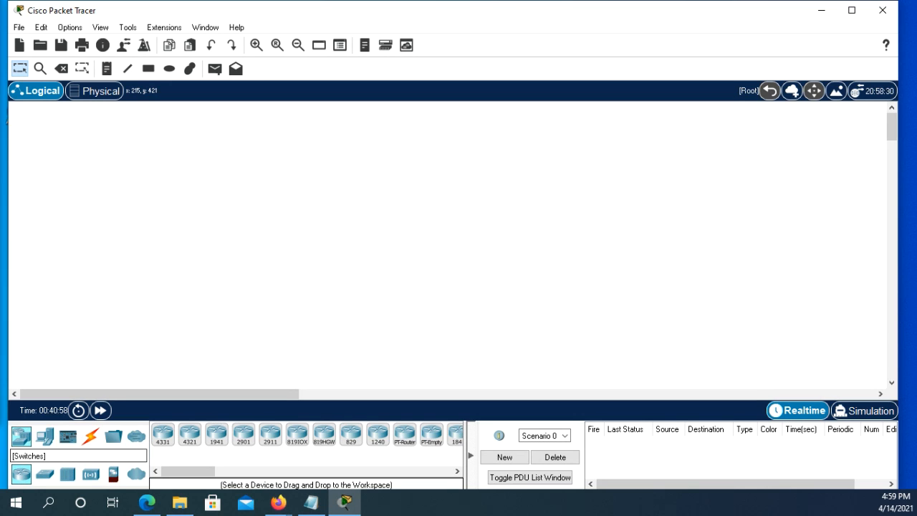
pyautogui.click(45, 473)
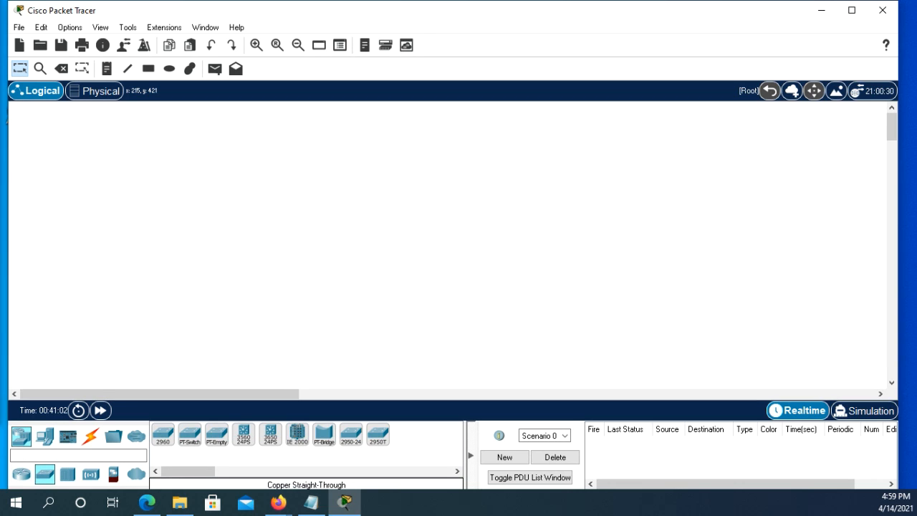
pyautogui.moveTo(162, 433); pyautogui.dragTo(451, 172)
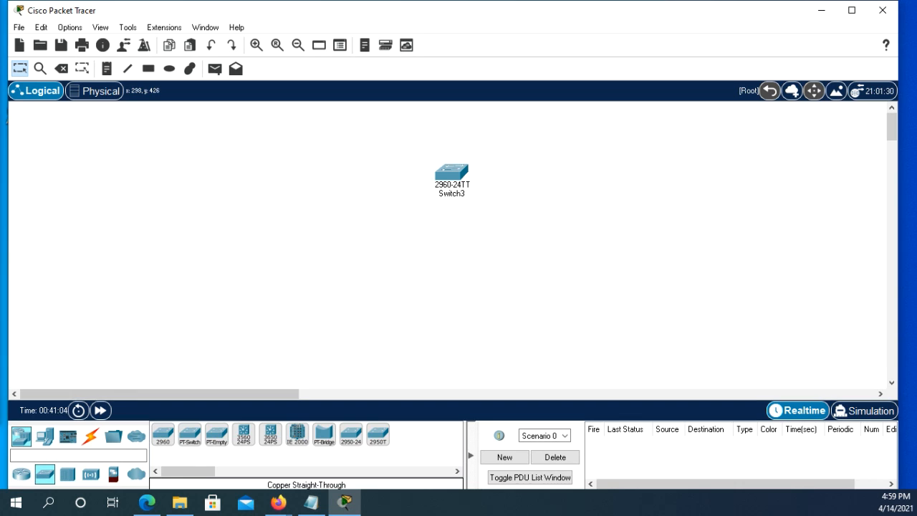
pyautogui.moveTo(162, 433); pyautogui.dragTo(364, 260)
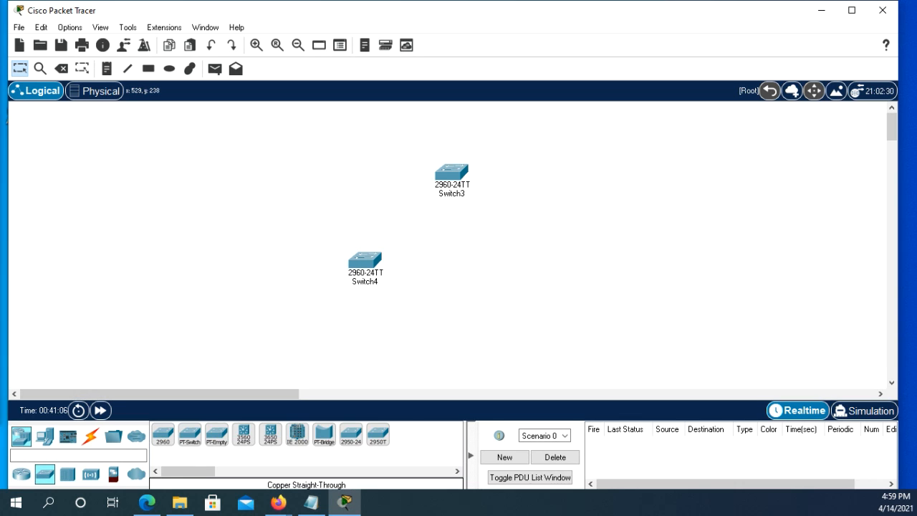
pyautogui.moveTo(163, 433); pyautogui.dragTo(527, 277)
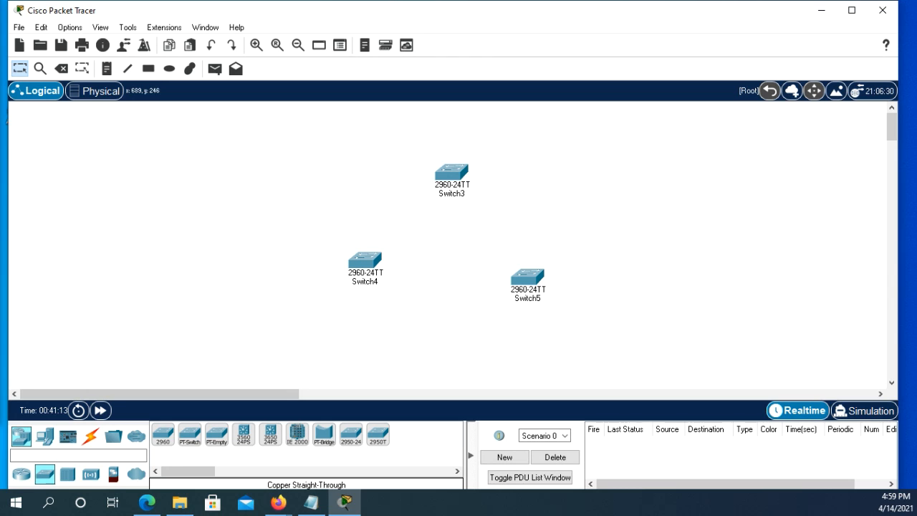
# - Reposition Switch5 and Switch4 so the two lower switches sit roughly level beneath Switch3
pyautogui.click(521, 275)
pyautogui.moveTo(522, 275); pyautogui.dragTo(504, 257)
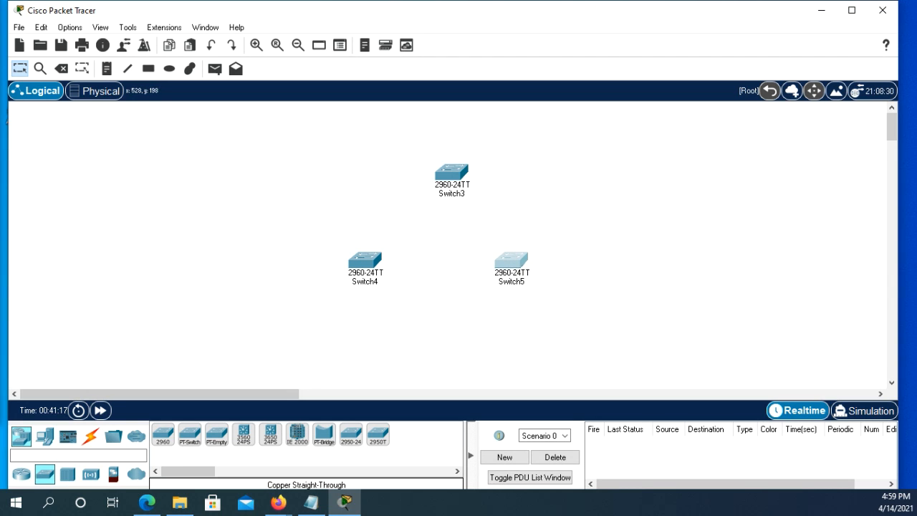
pyautogui.moveTo(364, 253); pyautogui.dragTo(364, 251)
pyautogui.click(306, 227)
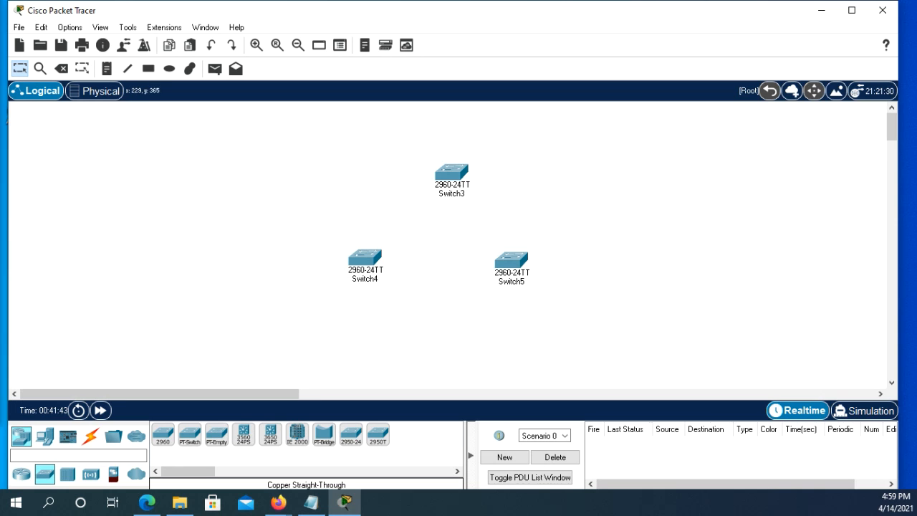
# - Connect FastEthernet0/1 of Switch3 to FastEthernet0/1 of Switch4 with a copper straight-through cable
pyautogui.click(90, 435)
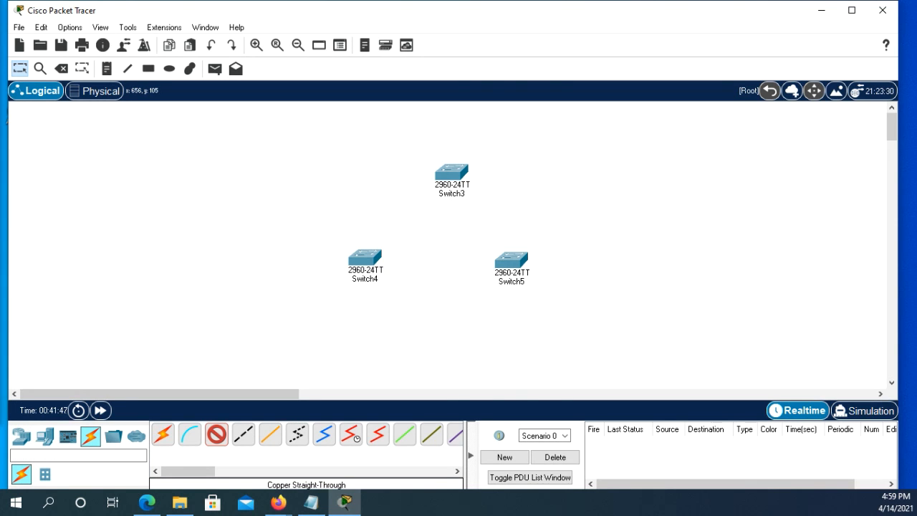
pyautogui.click(451, 173)
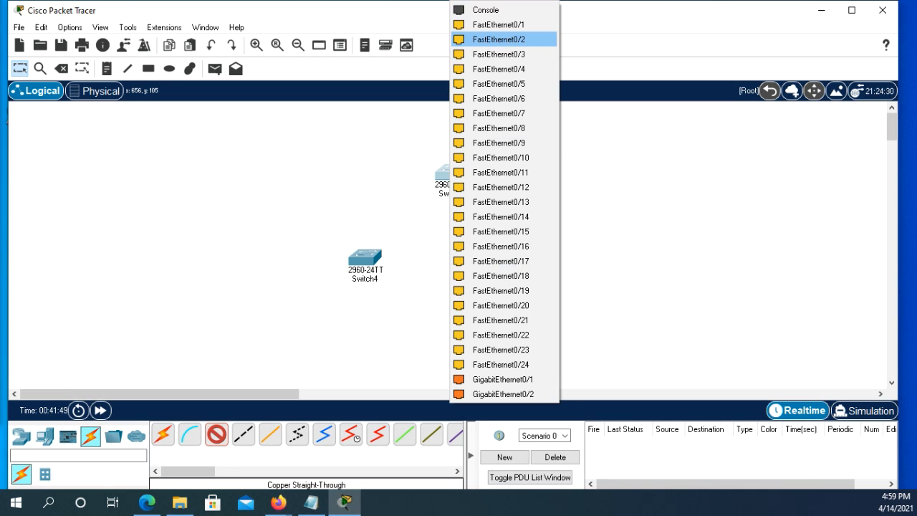
pyautogui.click(498, 25)
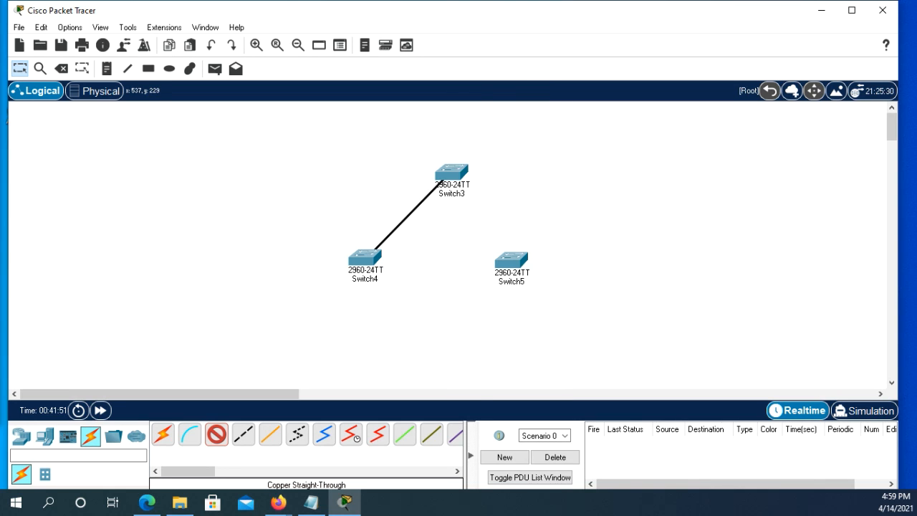
pyautogui.click(364, 260)
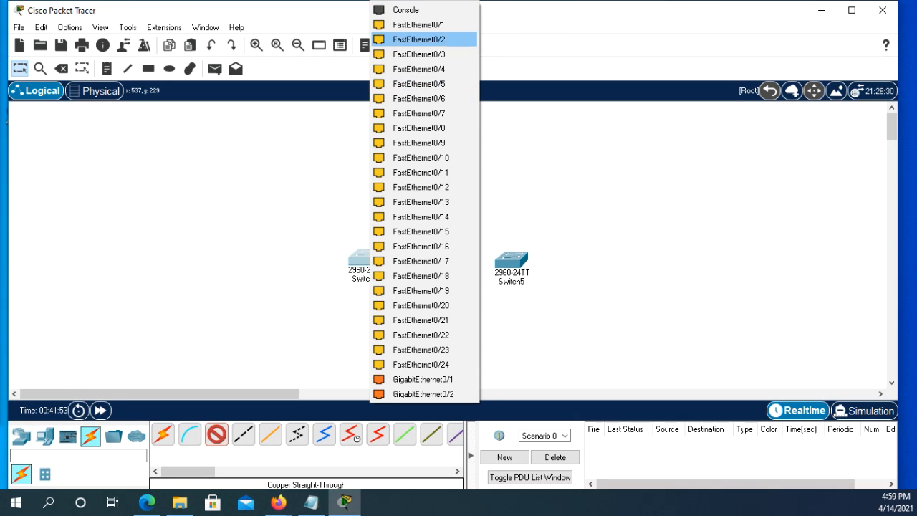
pyautogui.click(421, 25)
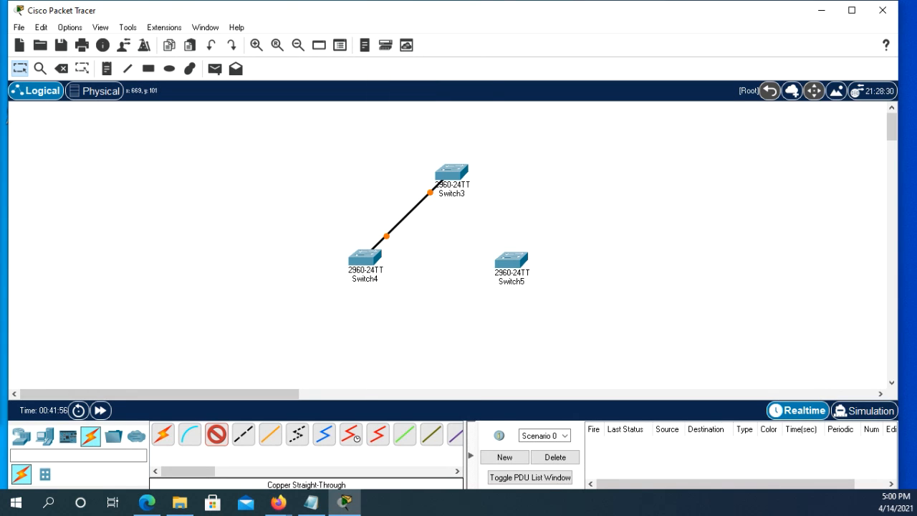
# - Connect FastEthernet0/2 of Switch3 to FastEthernet0/1 of Switch5 with the same cable type, and move Switch5 slightly outward
pyautogui.click(451, 172)
pyautogui.click(501, 24)
pyautogui.click(512, 259)
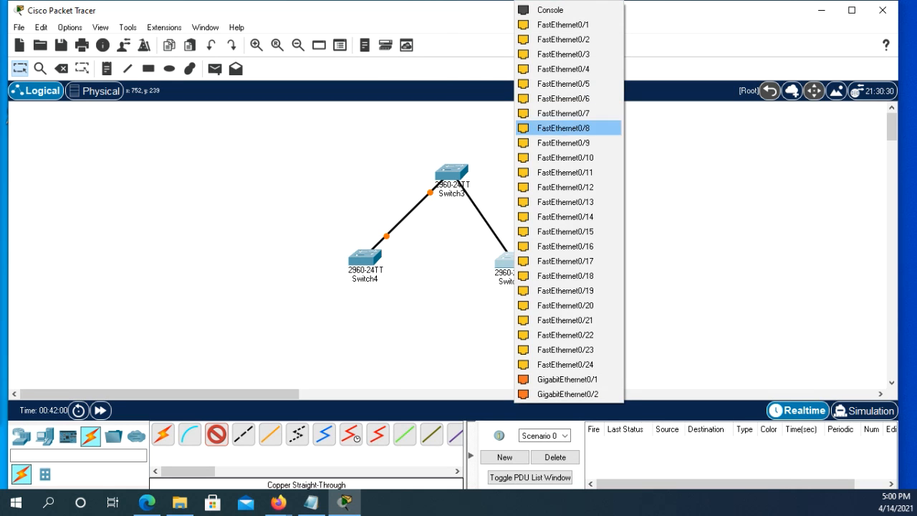
pyautogui.click(562, 24)
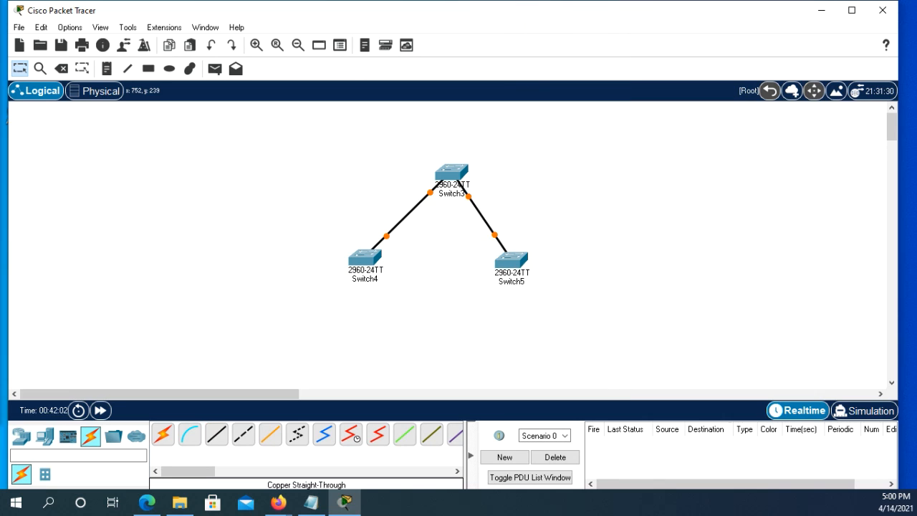
pyautogui.moveTo(510, 259); pyautogui.dragTo(527, 260)
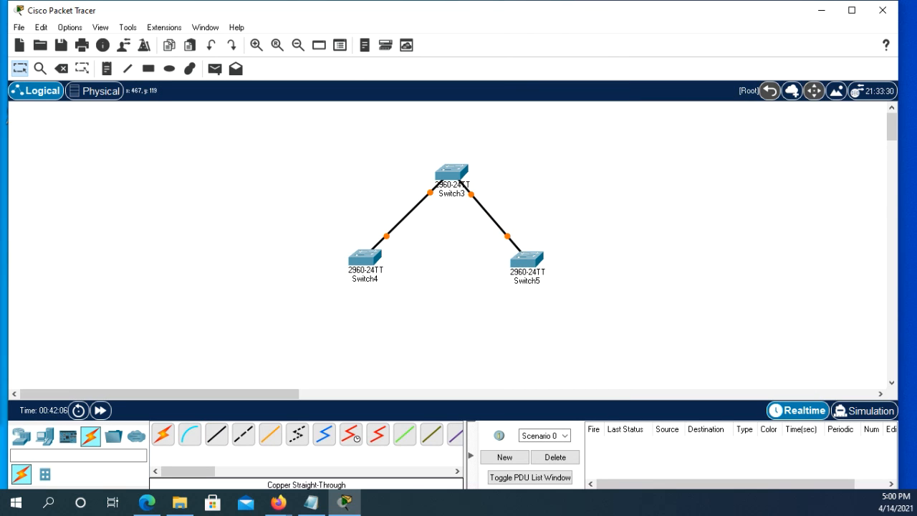
# - Open the command line of Switch3 and enter global configuration mode with en and config t
pyautogui.click(451, 172)
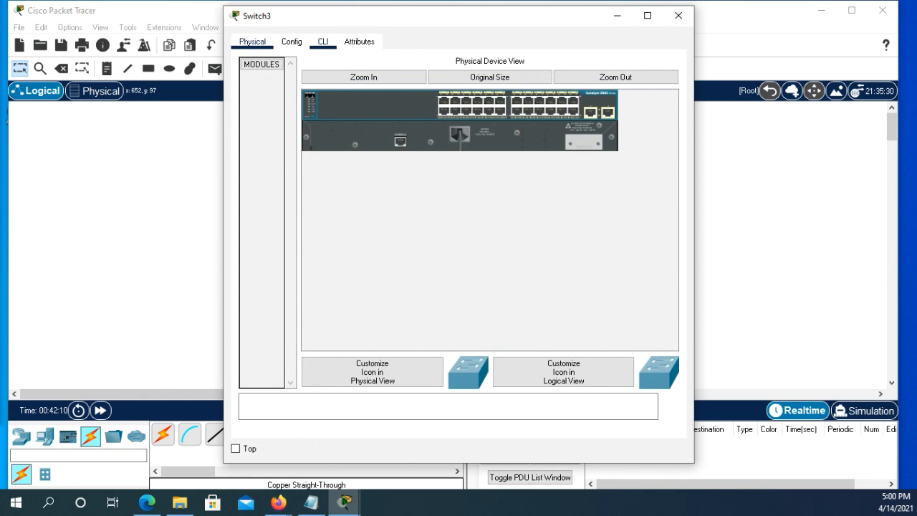
pyautogui.click(322, 41)
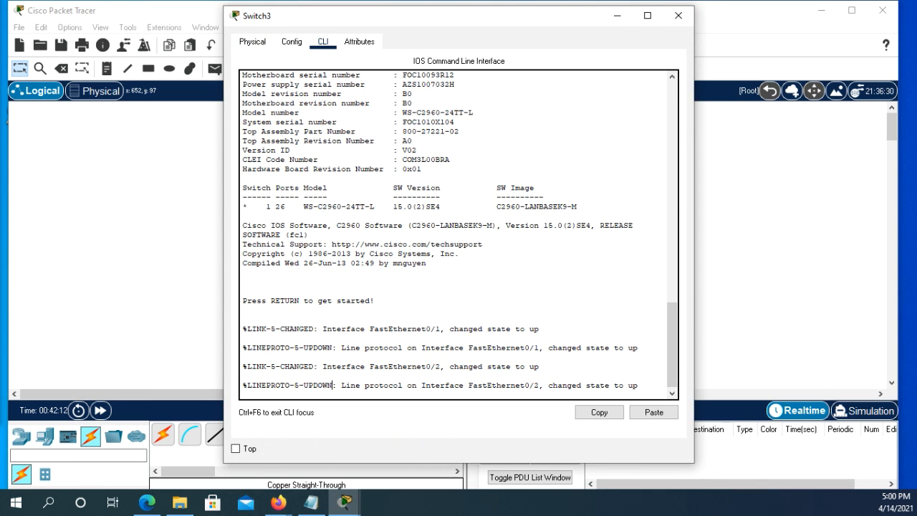
pyautogui.press('Return')
pyautogui.press('Return')
pyautogui.press('Return')
pyautogui.press('Return')
pyautogui.press('Return')
pyautogui.press('Return')
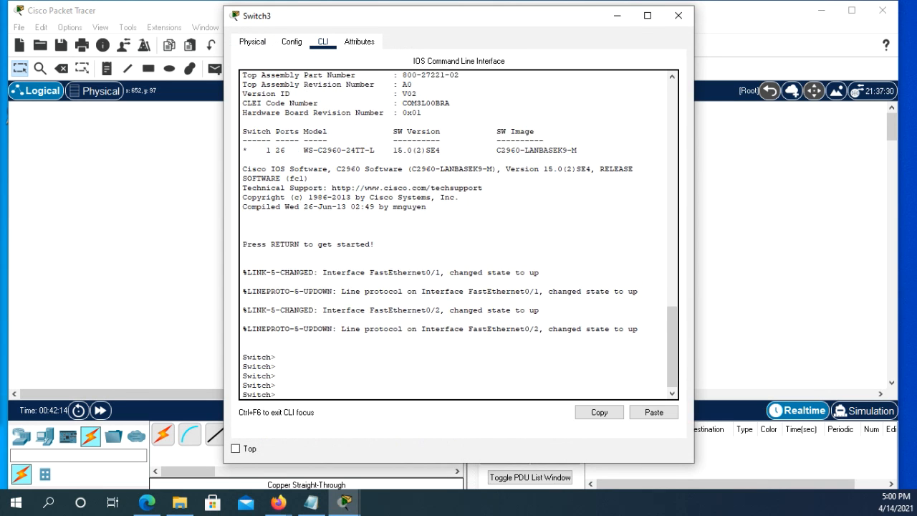
pyautogui.write('en')
pyautogui.press('Return')
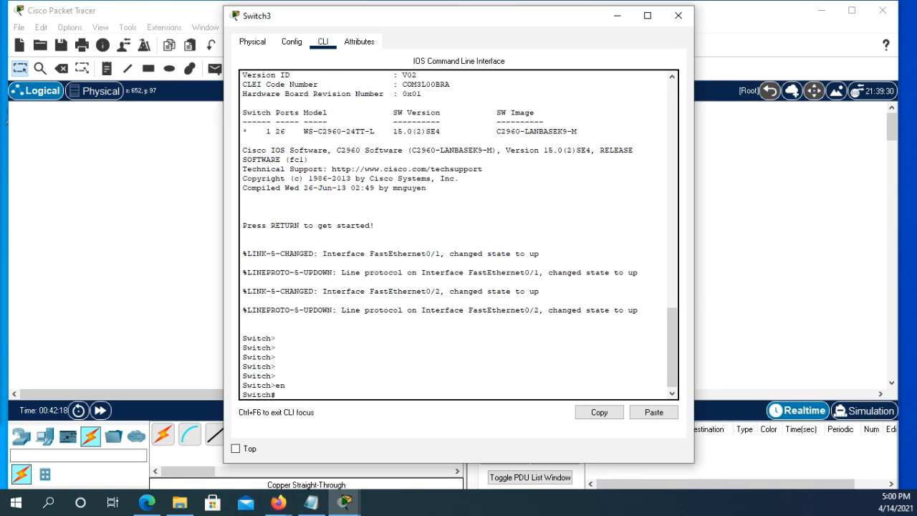
pyautogui.write('config t')
pyautogui.press('Return')
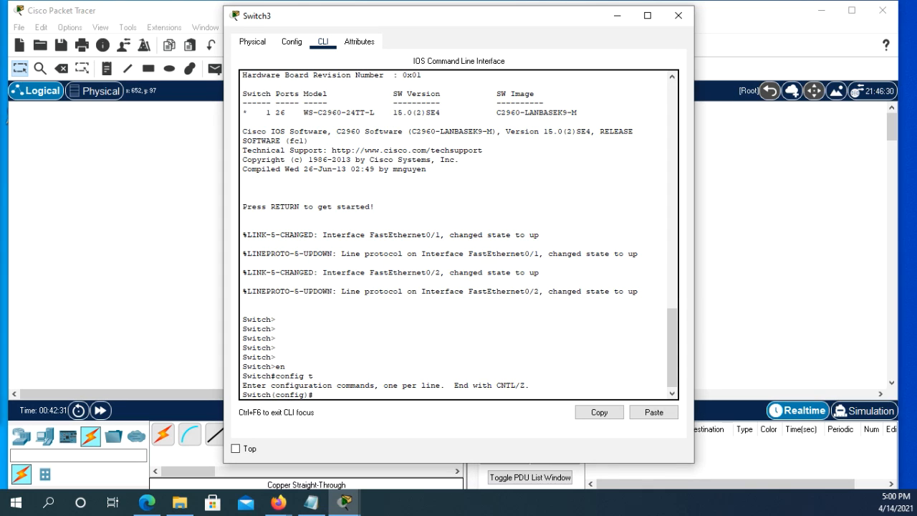
# - Set the VTP domain to cisco.com and the VTP mode to server on Switch3, and close its window
pyautogui.write('vtp domain cisco.com')
pyautogui.press('Return')
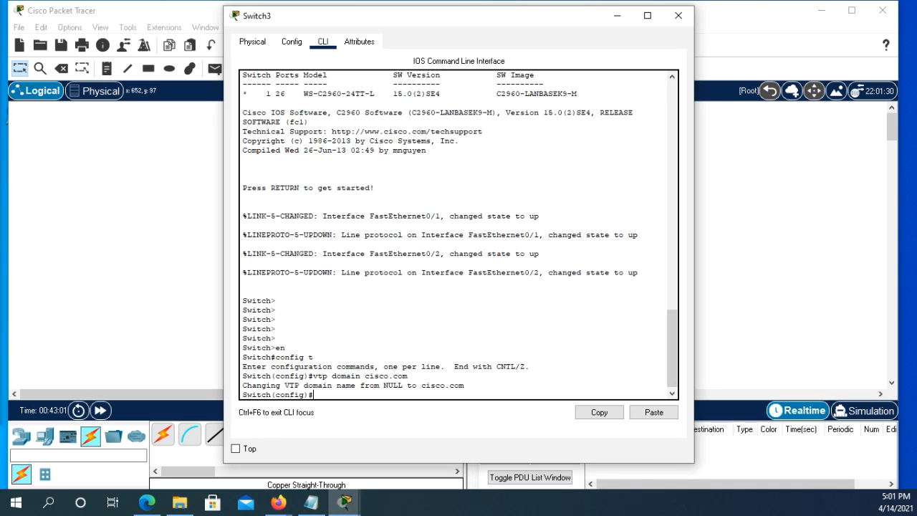
pyautogui.write('vtp mode server')
pyautogui.press('Return')
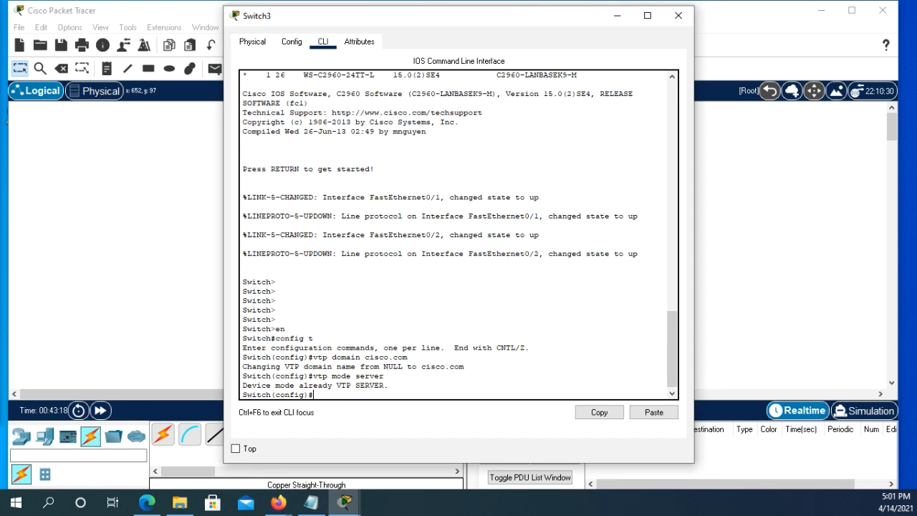
pyautogui.click(678, 15)
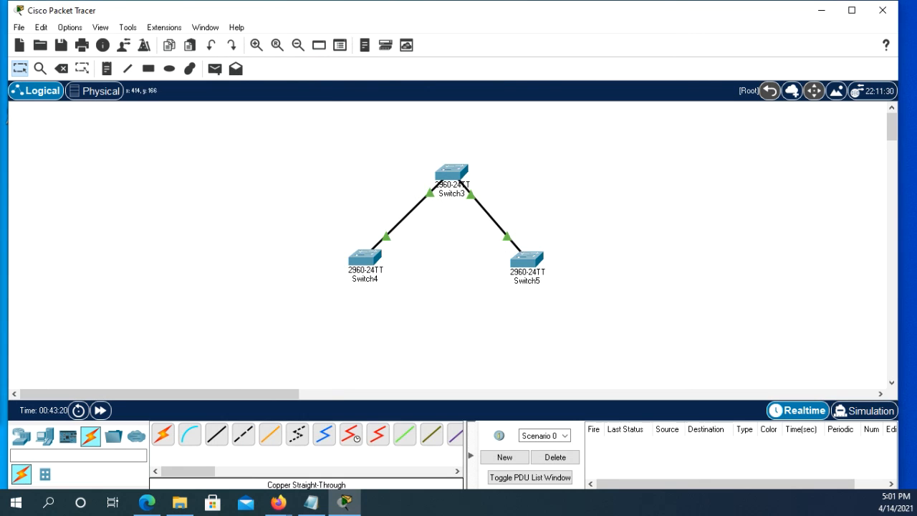
# - Open the command line of Switch4 and enter global configuration mode with en and config t
pyautogui.click(365, 256)
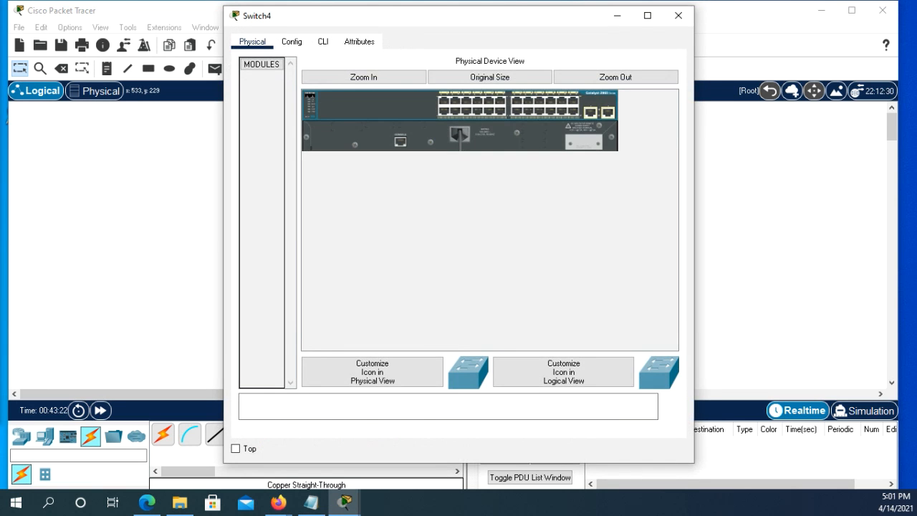
pyautogui.click(322, 42)
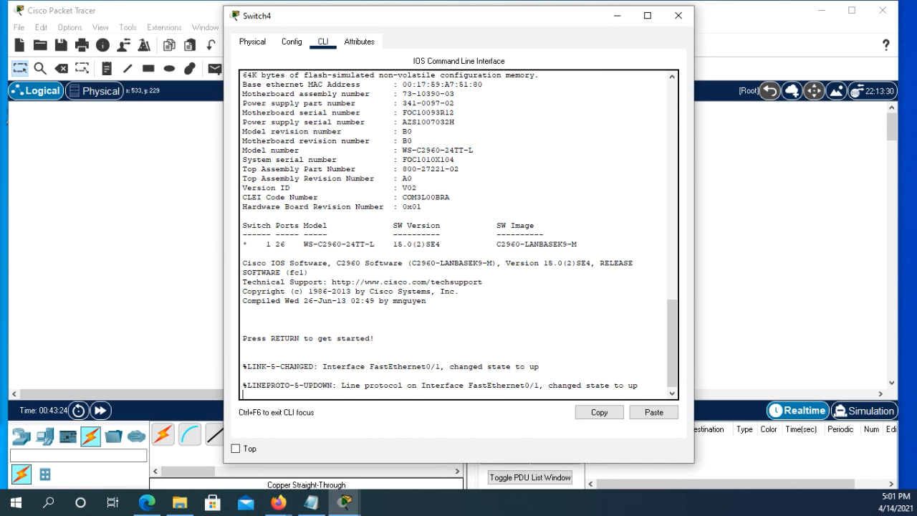
pyautogui.press('Return')
pyautogui.press('Return')
pyautogui.press('Return')
pyautogui.press('Return')
pyautogui.write('e')
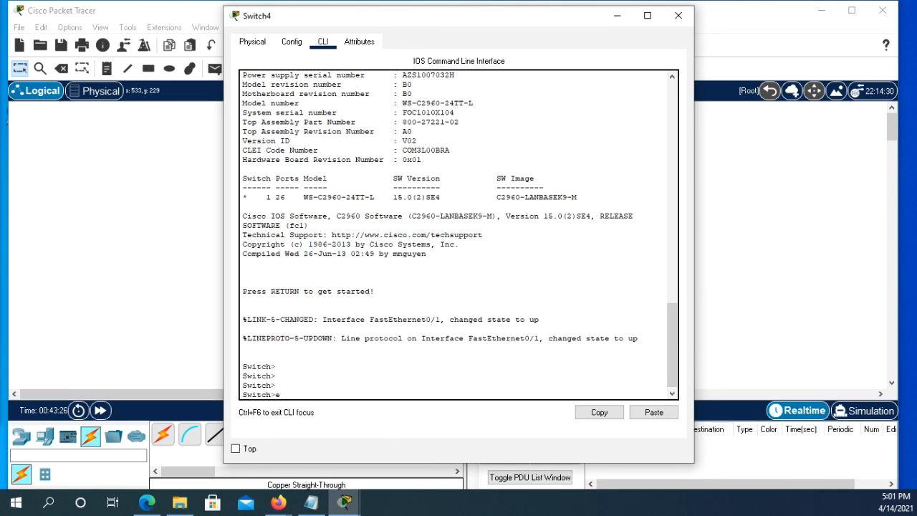
pyautogui.write('n')
pyautogui.press('Return')
pyautogui.write('confi')
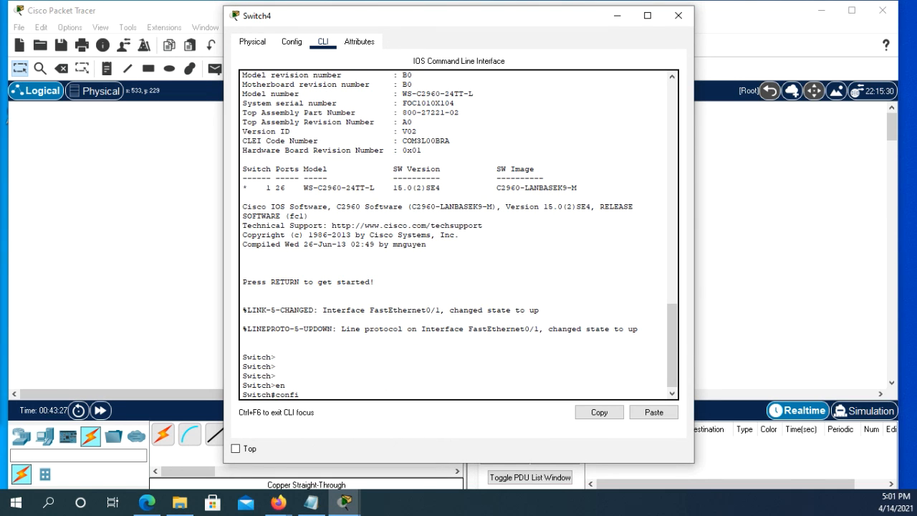
pyautogui.write('g t')
pyautogui.press('Return')
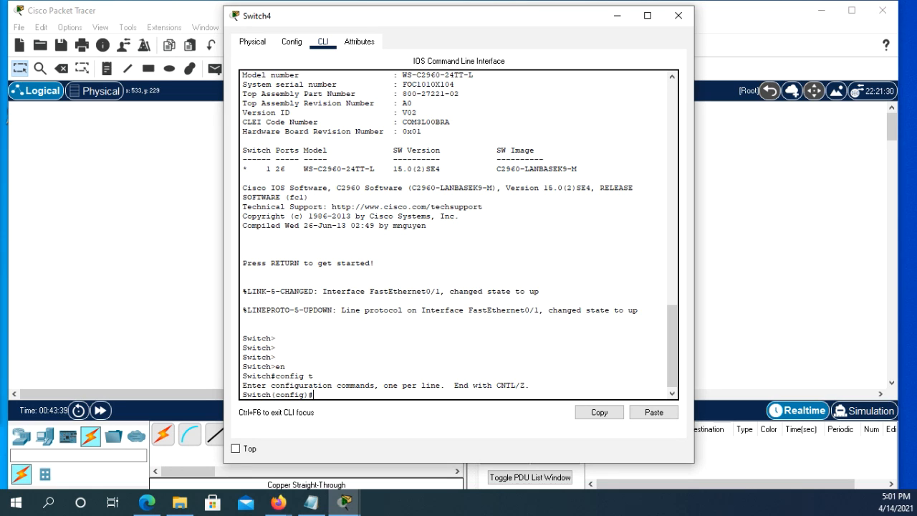
# - Set the VTP domain to cisco.com and the VTP mode to client on Switch4
pyautogui.write('vtp domain cisco.com')
pyautogui.press('Return')
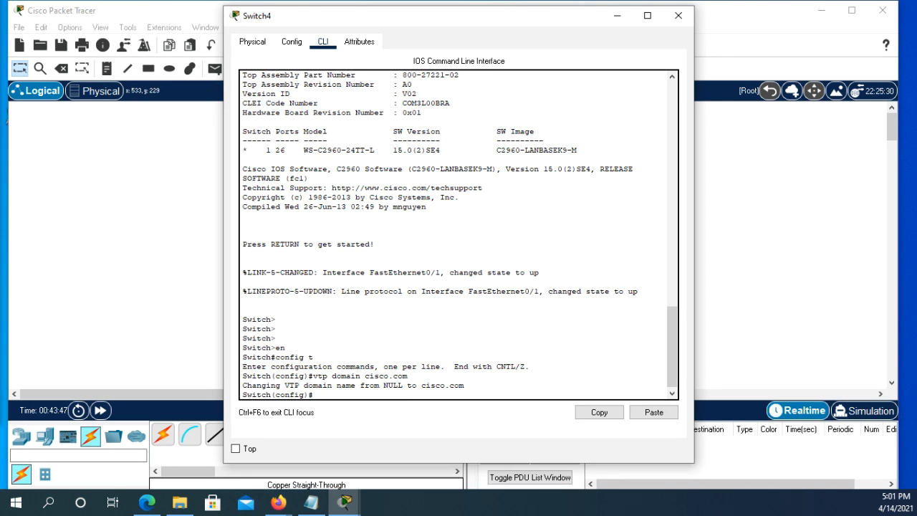
pyautogui.write('vtp')
pyautogui.write('mode client')
pyautogui.press('Return')
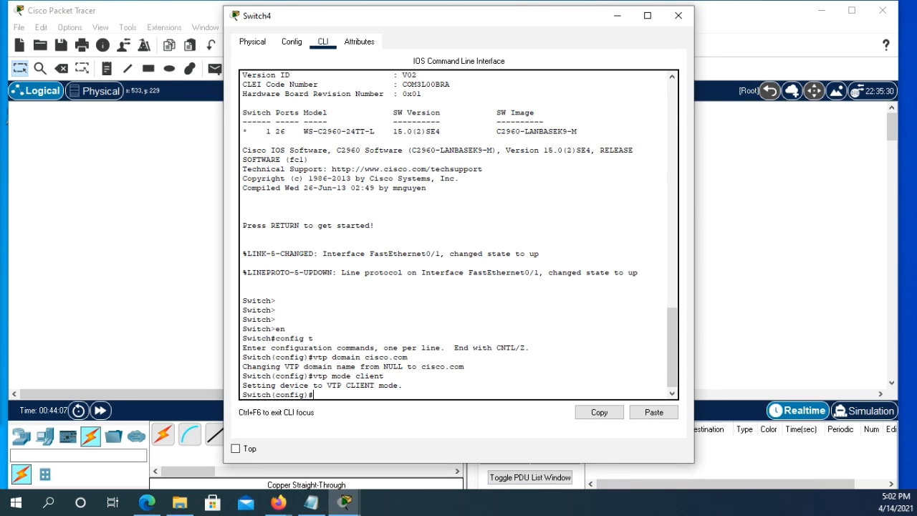
# - Leave configuration mode on Switch4 and review its VLANs with show vlan brief
pyautogui.write('end')
pyautogui.press('Return')
pyautogui.press('Return')
pyautogui.press('Return')
pyautogui.press('Return')
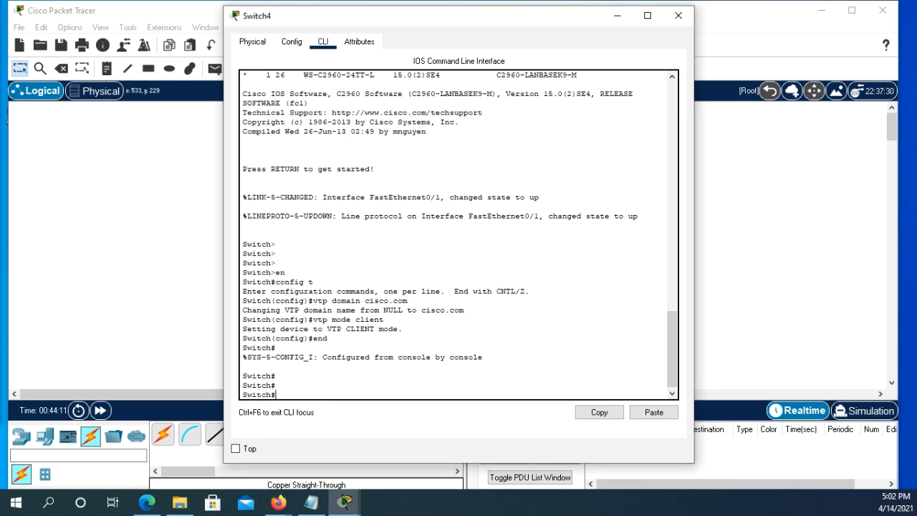
pyautogui.write('show vlan brien')
pyautogui.press('BackSpace')
pyautogui.write('f')
pyautogui.press('Return')
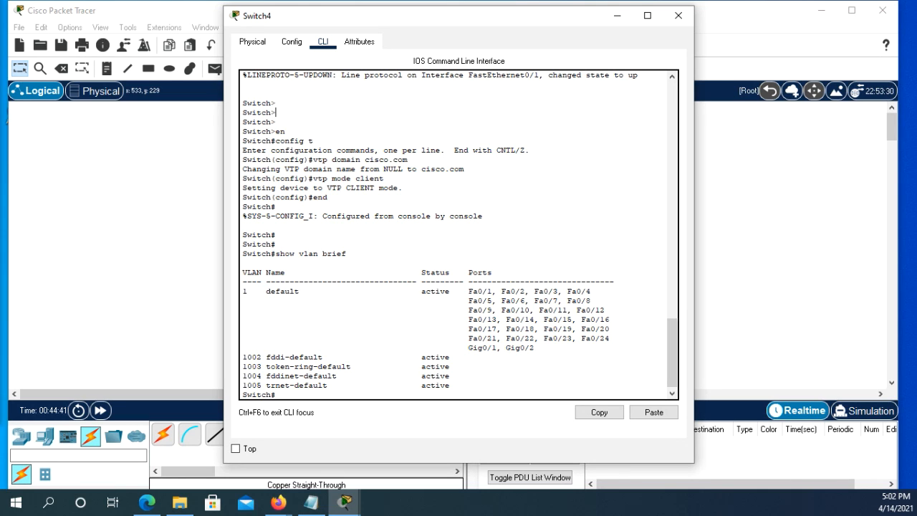
pyautogui.click(677, 15)
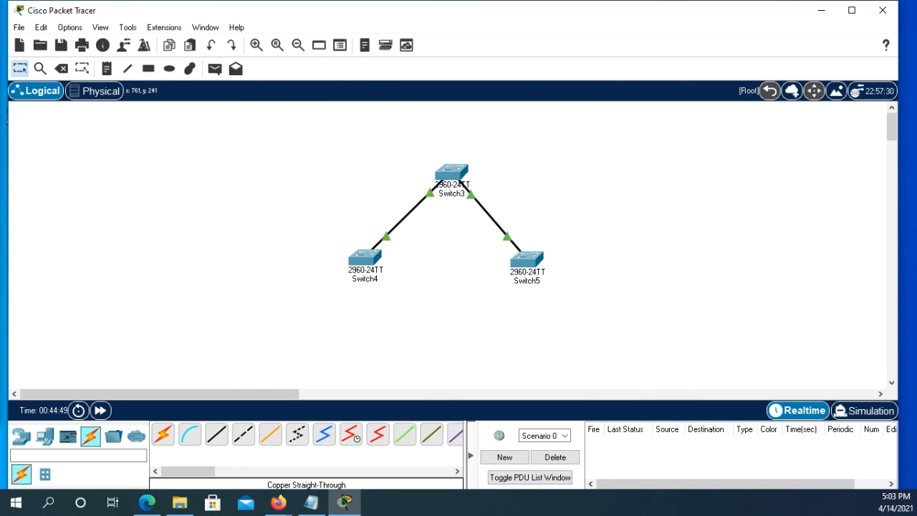
# - Open the command line of Switch5 and enter global configuration mode with en and config t
pyautogui.click(527, 259)
pyautogui.click(323, 42)
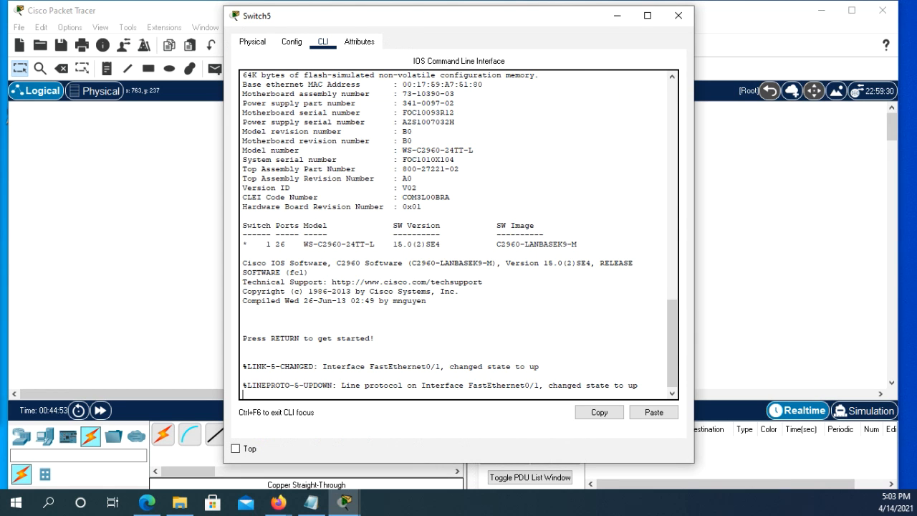
pyautogui.press('Return')
pyautogui.press('Return')
pyautogui.press('Return')
pyautogui.press('Return')
pyautogui.write('en')
pyautogui.press('Return')
pyautogui.write('config t')
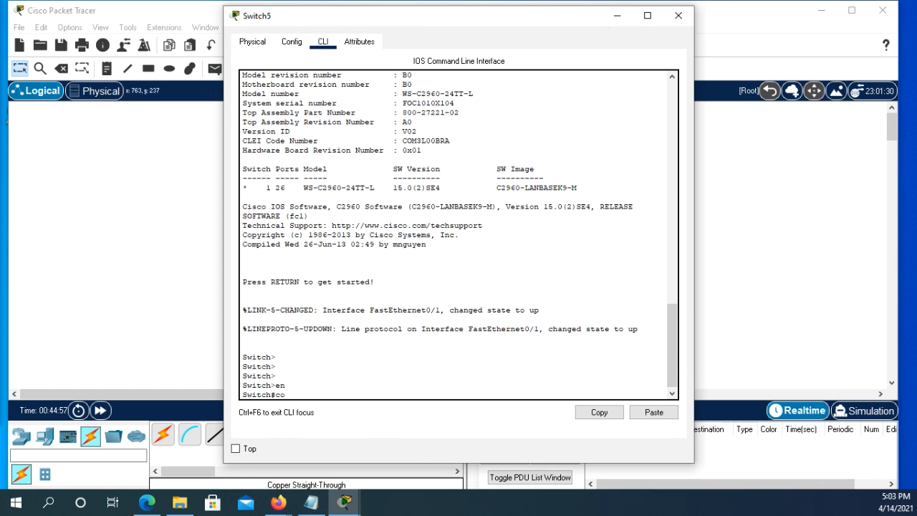
pyautogui.press('Return')
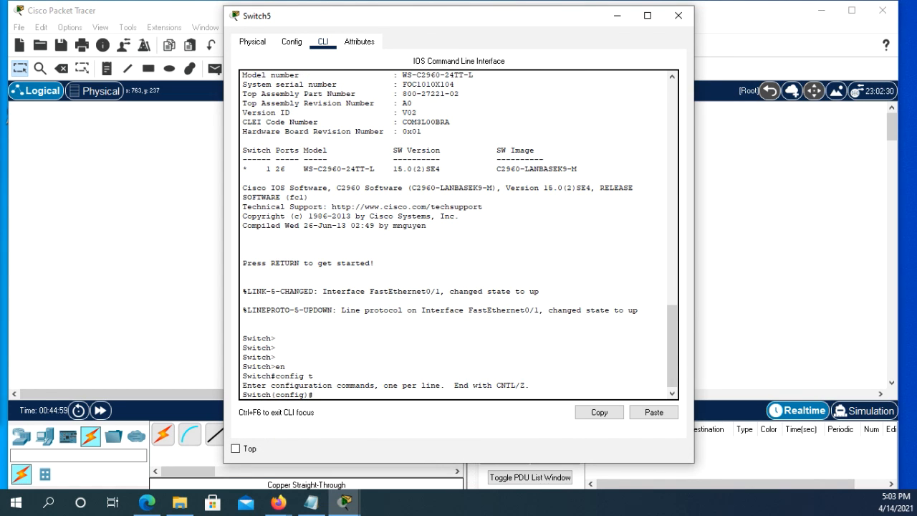
# - Set the VTP domain to cisco.com and the VTP mode to client on Switch5, and close its window
pyautogui.write('vtp')
pyautogui.press('BackSpace')
pyautogui.press('BackSpace')
pyautogui.press('BackSpace')
pyautogui.press('BackSpace')
pyautogui.write('c')
pyautogui.press('BackSpace')
pyautogui.write('vtp domain cisco.com')
pyautogui.press('Return')
pyautogui.write('vtp')
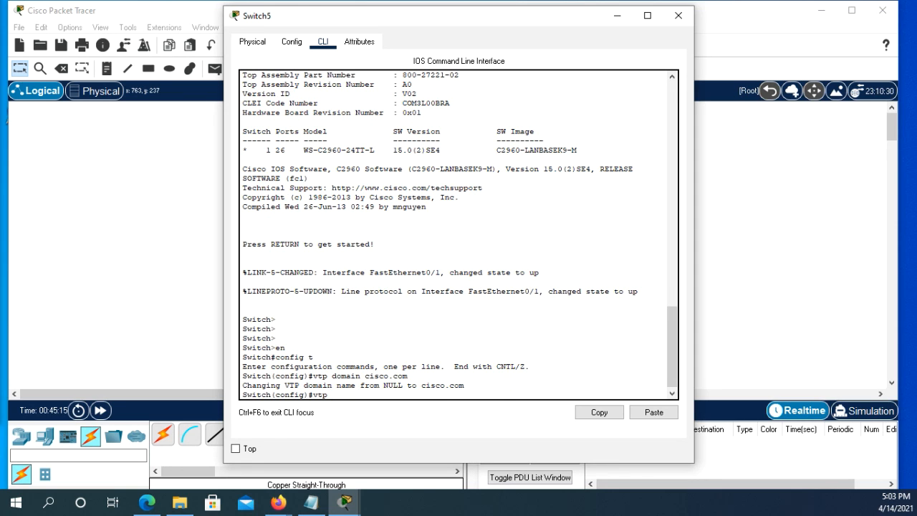
pyautogui.write(' mode client')
pyautogui.press('Return')
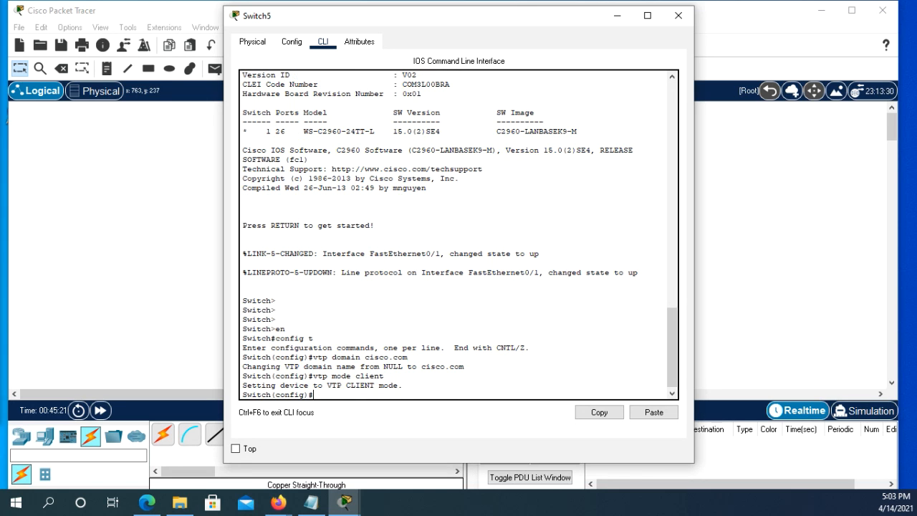
pyautogui.click(678, 15)
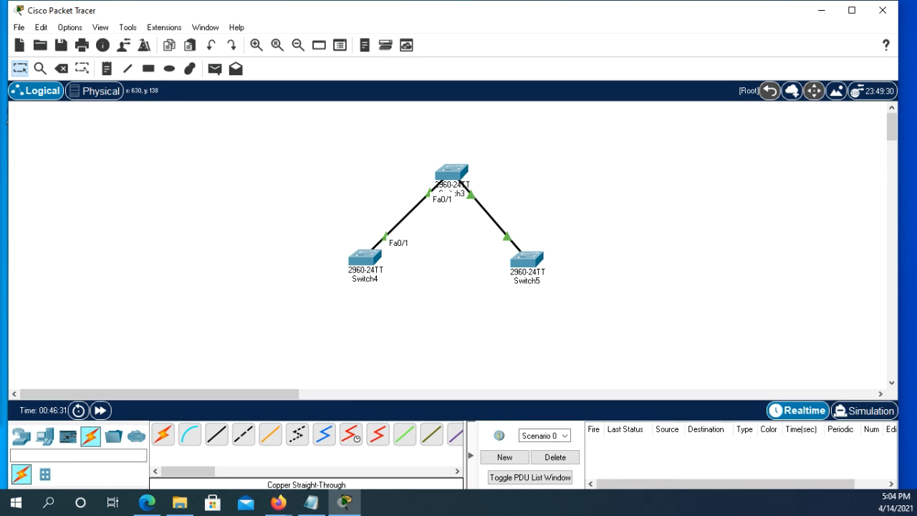
# - Reopen Switch3's command line and set interface fa0/1 to trunk with switchport mode trunk
pyautogui.click(451, 172)
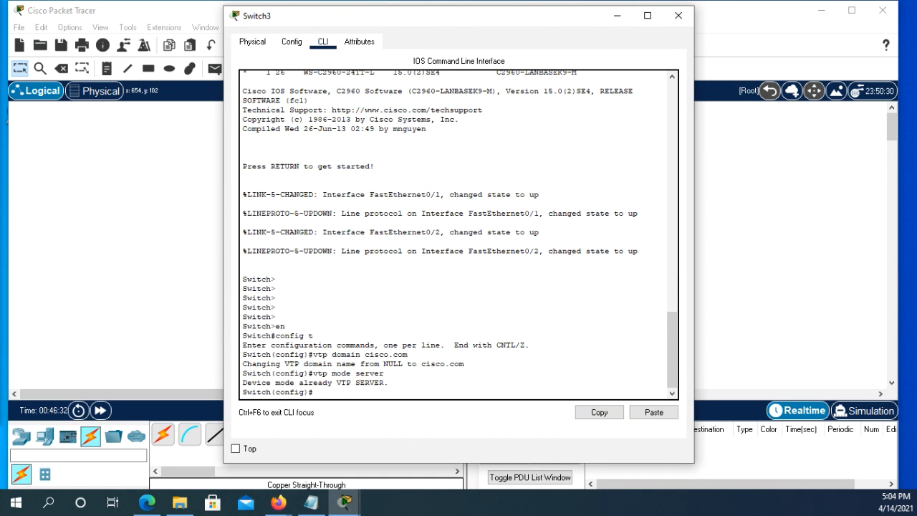
pyautogui.write('int fa0/1')
pyautogui.press('Return')
pyautogui.write('s')
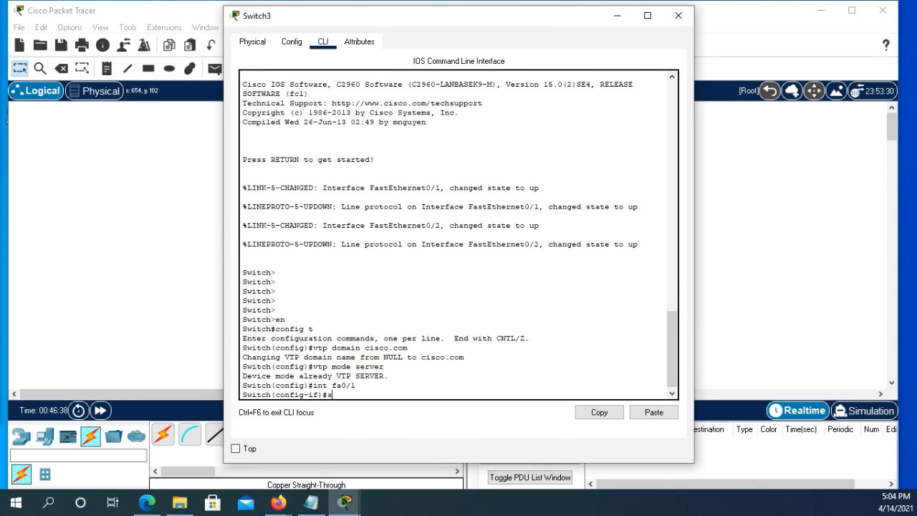
pyautogui.write('witchport mode trunk')
pyautogui.press('Return')
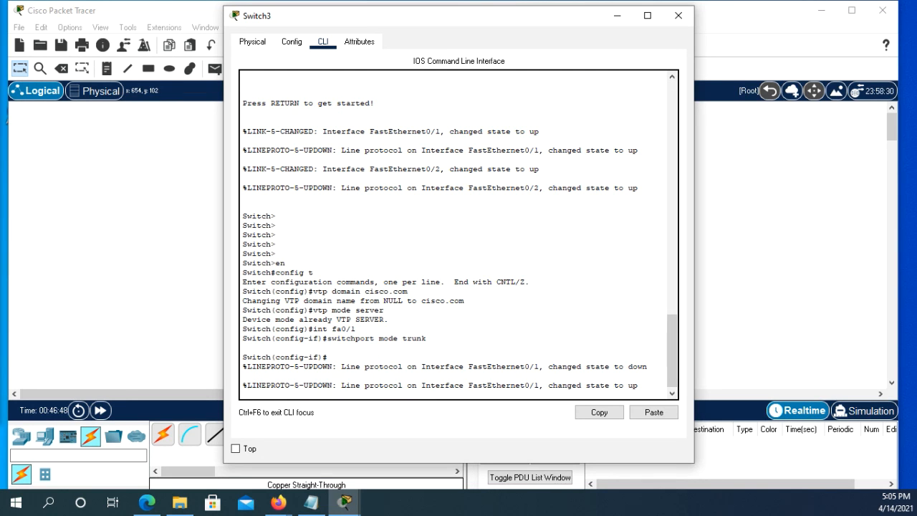
pyautogui.press('Return')
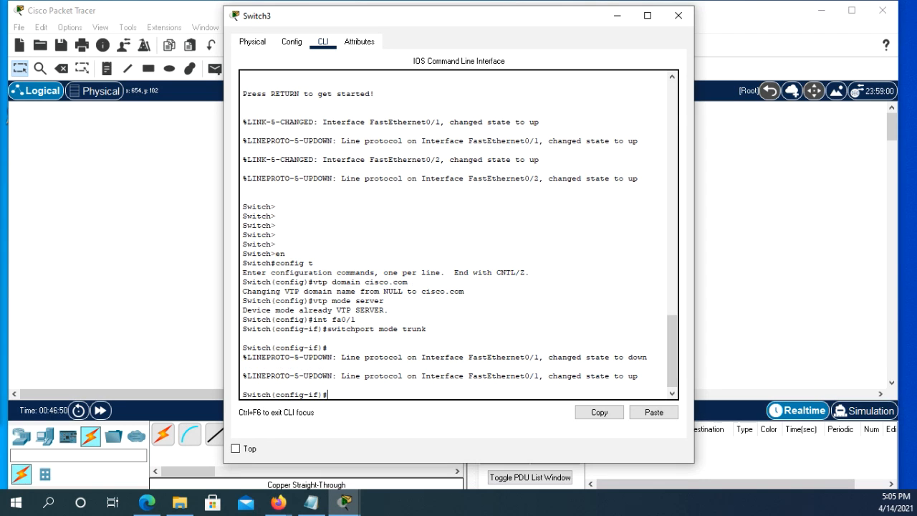
# - Allow VLANs 1-50 on the fa0/1 trunk with switchport trunk allowed vlan 1-50, and close the Switch3 window
pyautogui.press('Up')
pyautogui.press('BackSpace')
pyautogui.press('BackSpace')
pyautogui.press('BackSpace')
pyautogui.press('BackSpace')
pyautogui.press('BackSpace')
pyautogui.press('BackSpace')
pyautogui.press('BackSpace')
pyautogui.press('BackSpace')
pyautogui.press('BackSpace')
pyautogui.write('trunk allowed')
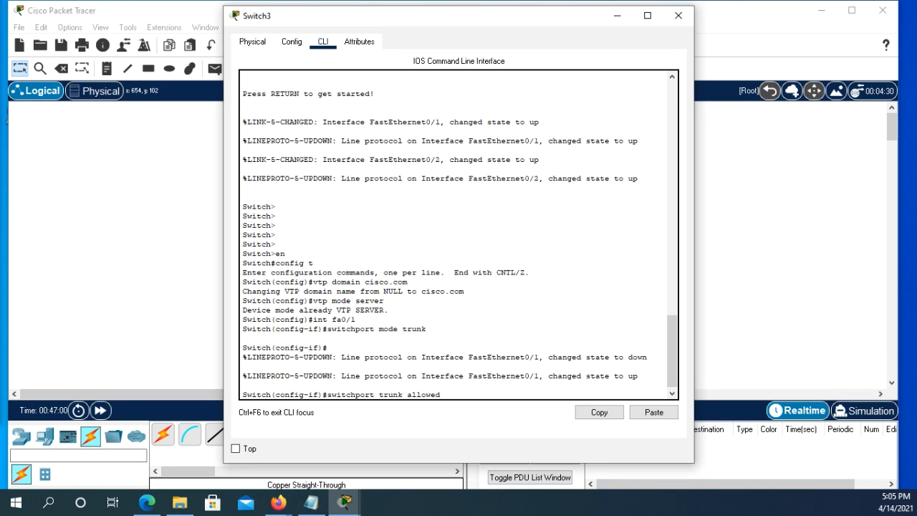
pyautogui.write(' vlan 1-50')
pyautogui.press('Return')
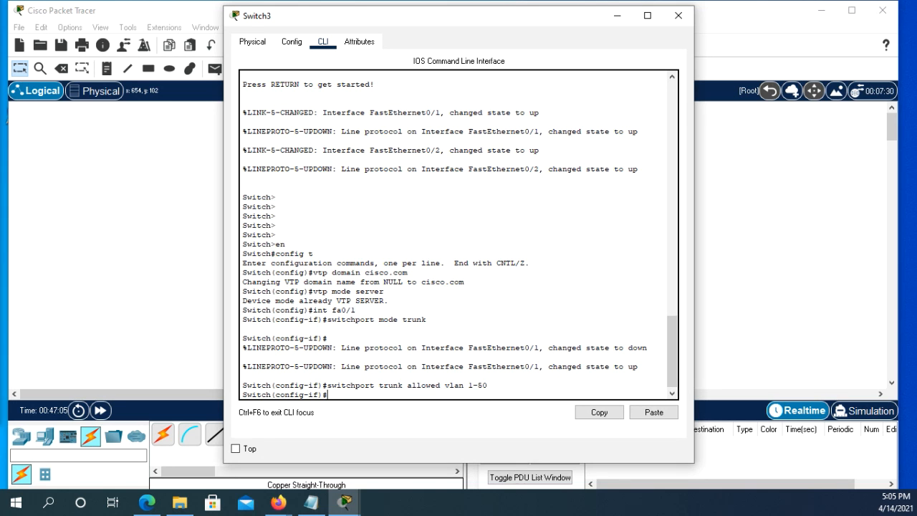
pyautogui.click(677, 15)
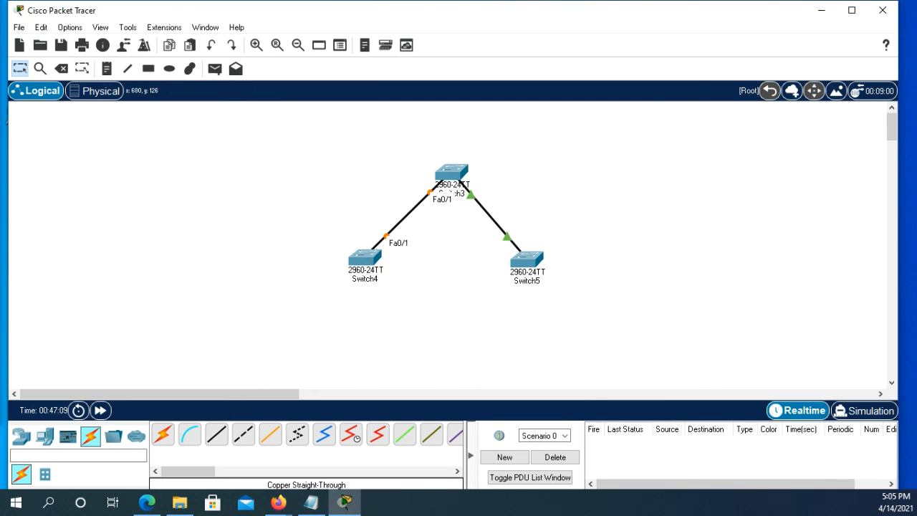
# - Shift Switch5 slightly in the topology and set Switch3's interface fa0/2 to trunk with switchport mode trunk
pyautogui.moveTo(523, 257); pyautogui.dragTo(529, 262)
pyautogui.click(584, 254)
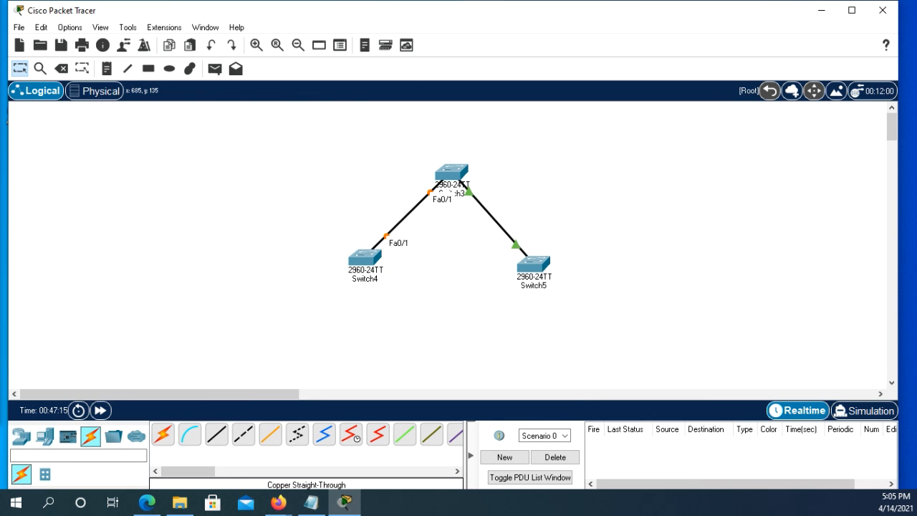
pyautogui.click(447, 172)
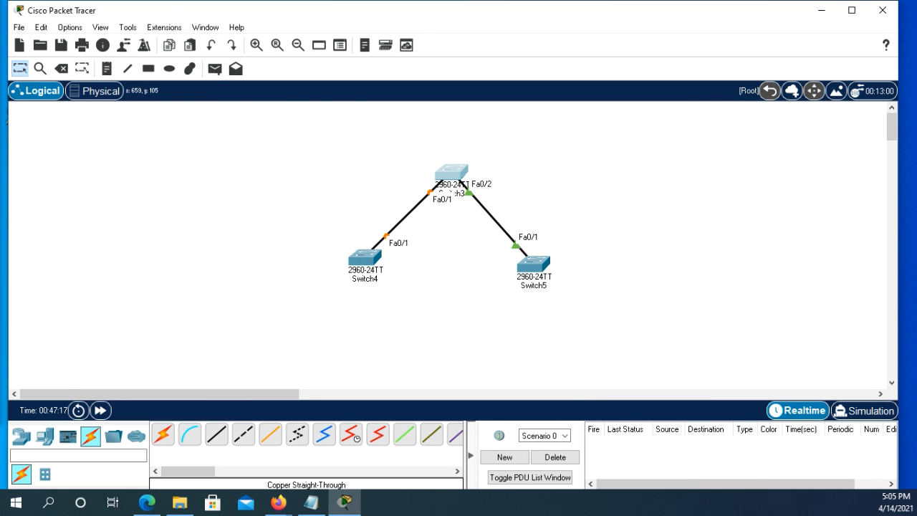
pyautogui.write('int fa0')
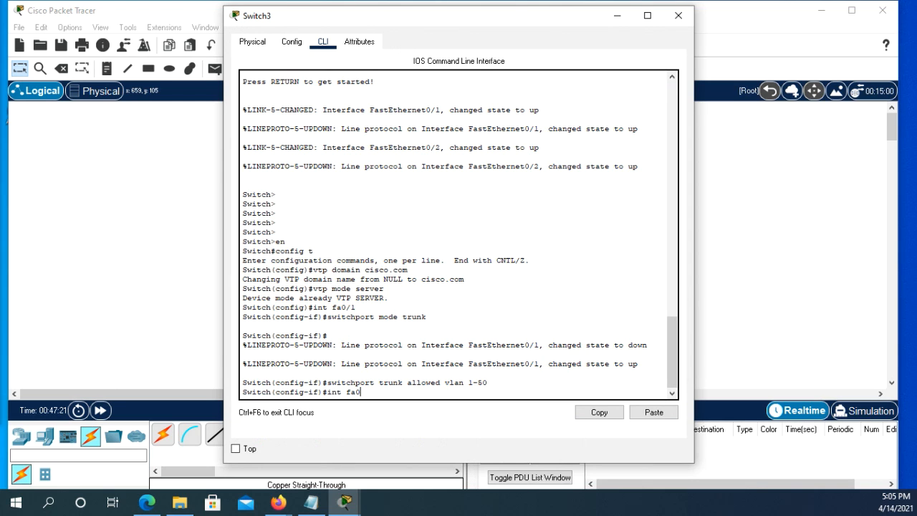
pyautogui.write('/2')
pyautogui.press('Return')
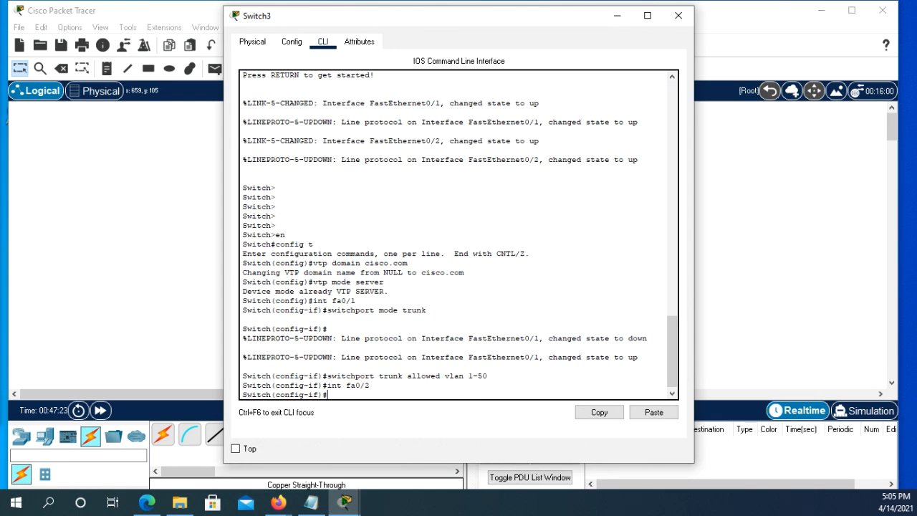
pyautogui.write('switchport mode trunk')
pyautogui.press('Return')
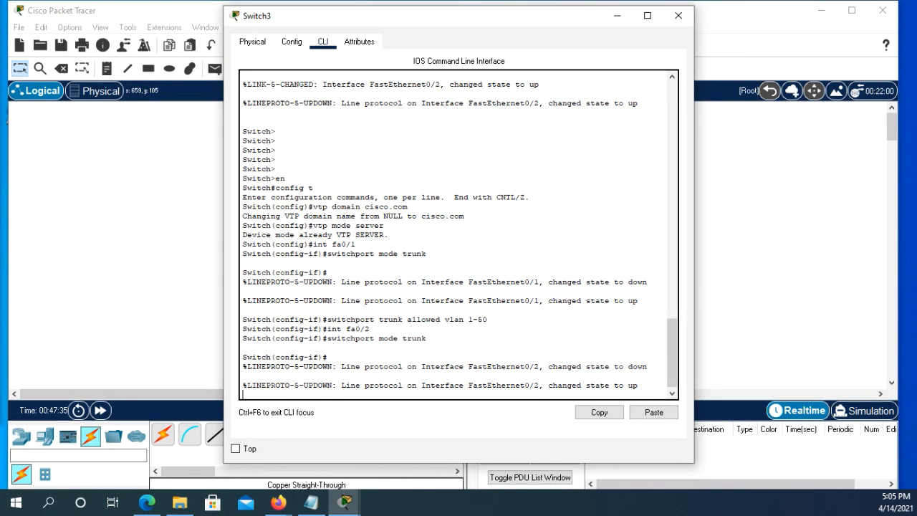
pyautogui.press('Return')
# - Allow VLANs 1-50 on the fa0/2 trunk with switchport trunk allowed vlan 1-50, and close the Switch3 window
pyautogui.press('Up')
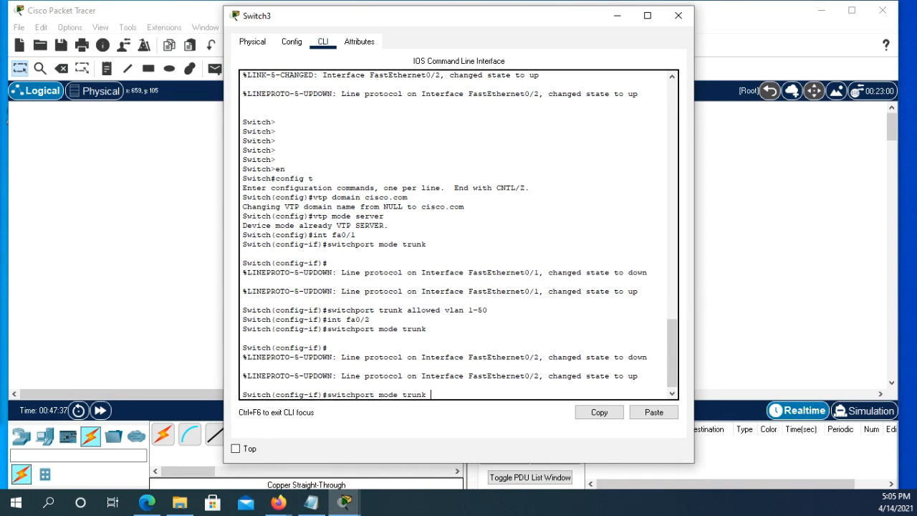
pyautogui.press('BackSpace')
pyautogui.press('BackSpace')
pyautogui.press('BackSpace')
pyautogui.press('BackSpace')
pyautogui.press('BackSpace')
pyautogui.press('BackSpace')
pyautogui.press('BackSpace')
pyautogui.press('BackSpace')
pyautogui.press('BackSpace')
pyautogui.press('BackSpace')
pyautogui.press('BackSpace')
pyautogui.write('trunk alloweed')
pyautogui.press('BackSpace')
pyautogui.press('BackSpace')
pyautogui.write('d vlan 1')
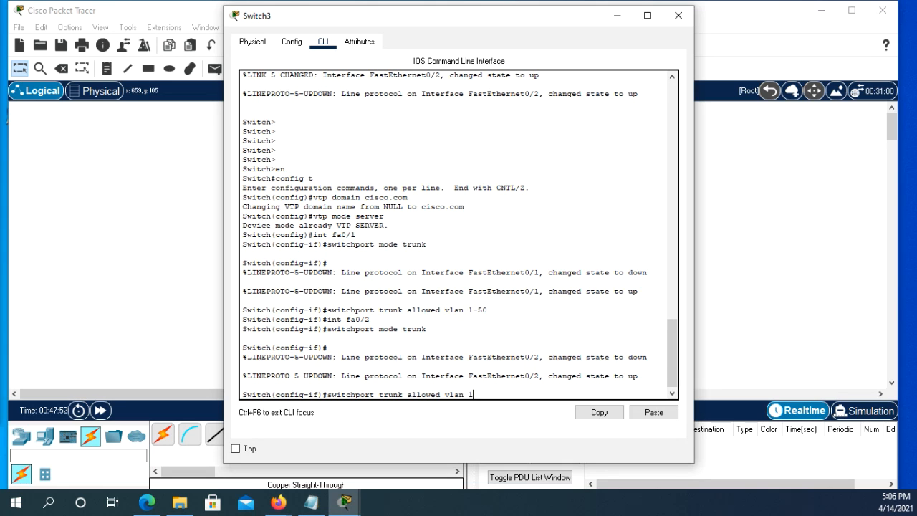
pyautogui.write('-50')
pyautogui.press('Return')
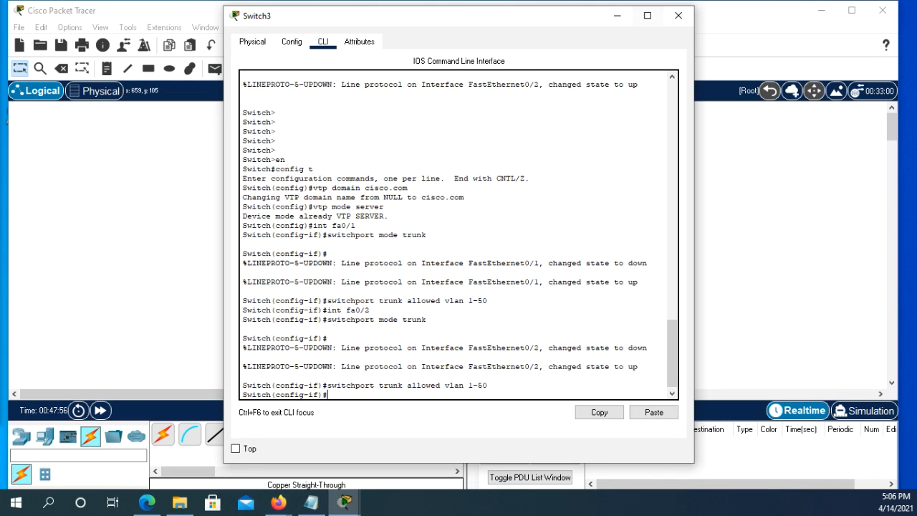
pyautogui.click(678, 16)
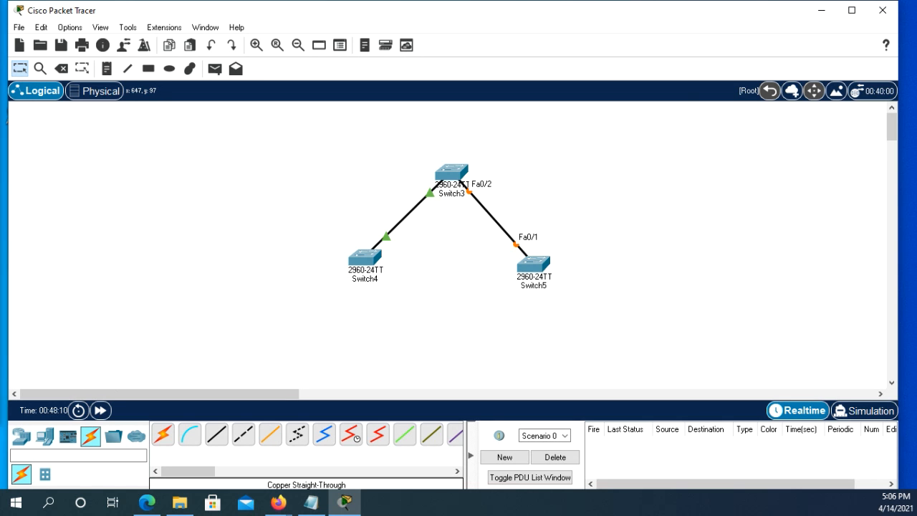
# - Reopen Switch3's command line, leave configuration mode with end and review its VLANs with show vlan brief
pyautogui.click(451, 172)
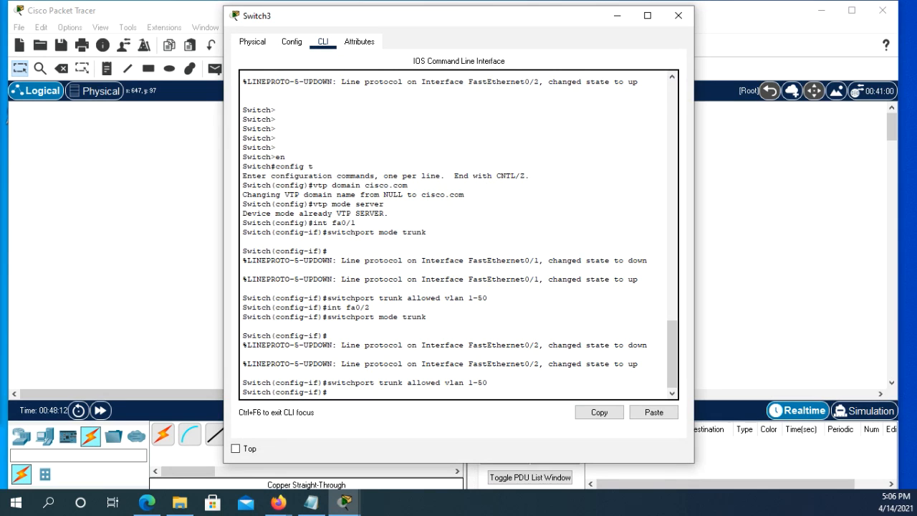
pyautogui.write('end')
pyautogui.press('Return')
pyautogui.press('Return')
pyautogui.press('Return')
pyautogui.press('Return')
pyautogui.press('Return')
pyautogui.write('show ')
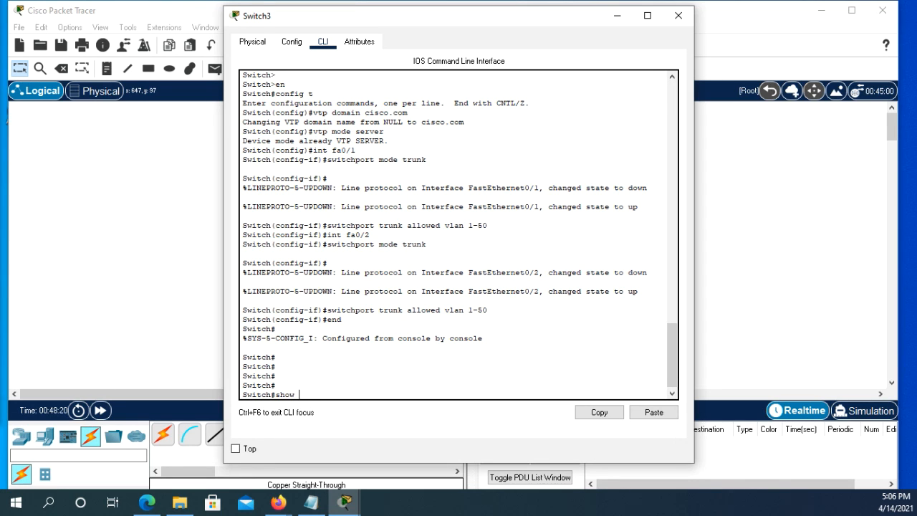
pyautogui.write('vlan brief')
pyautogui.press('Return')
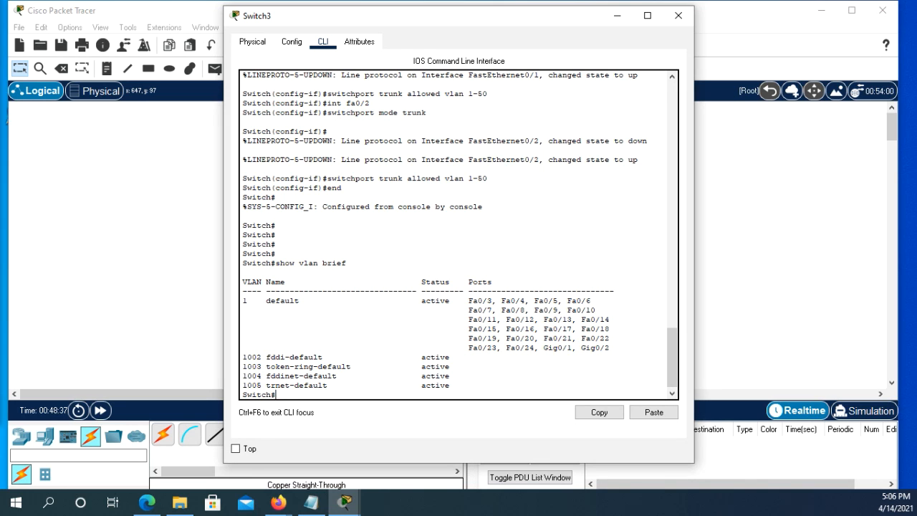
# - Enter global configuration mode on Switch3 and create VLANs 10, 20 and 30
pyautogui.write('config t')
pyautogui.press('Return')
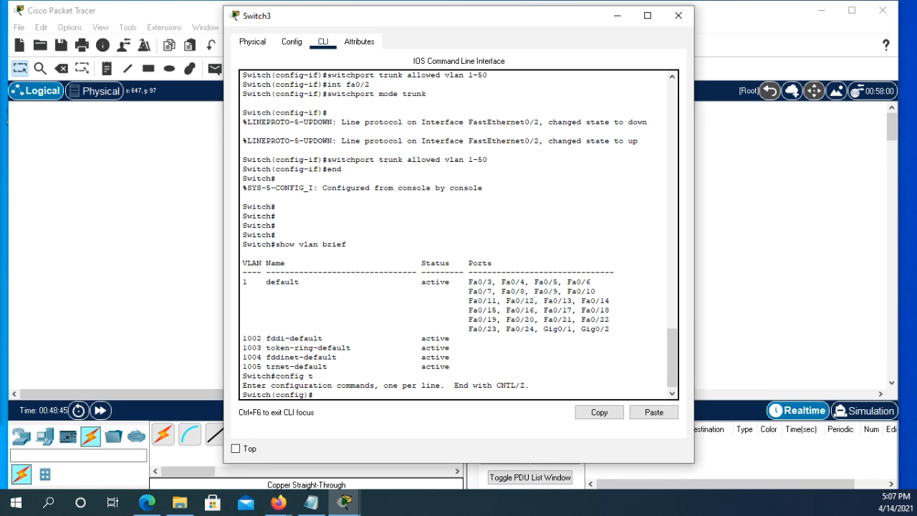
pyautogui.write('vlan 10')
pyautogui.press('Return')
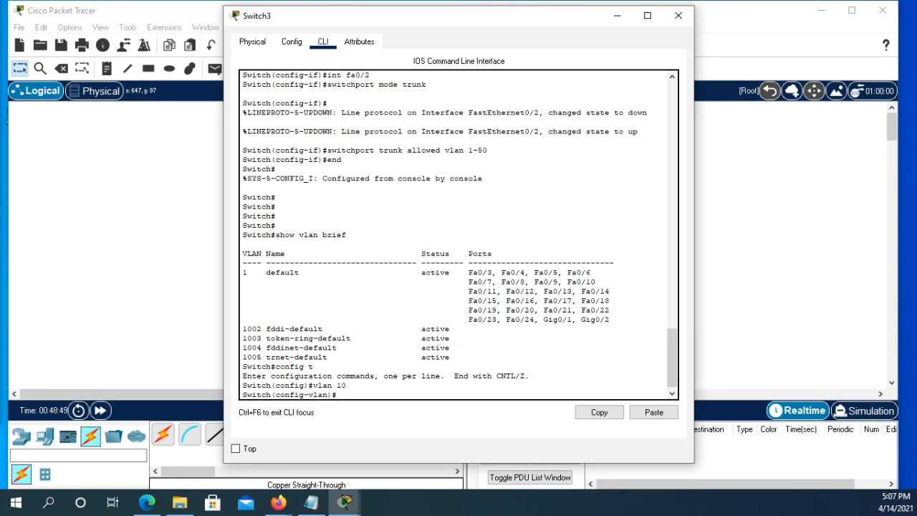
pyautogui.write('vlan 20')
pyautogui.press('Return')
pyautogui.write('vlan')
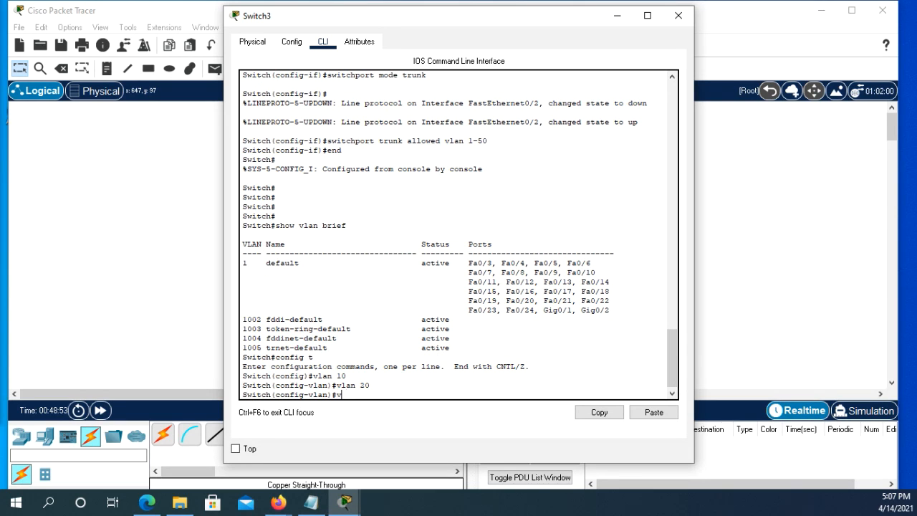
pyautogui.write(' 30')
pyautogui.press('Return')
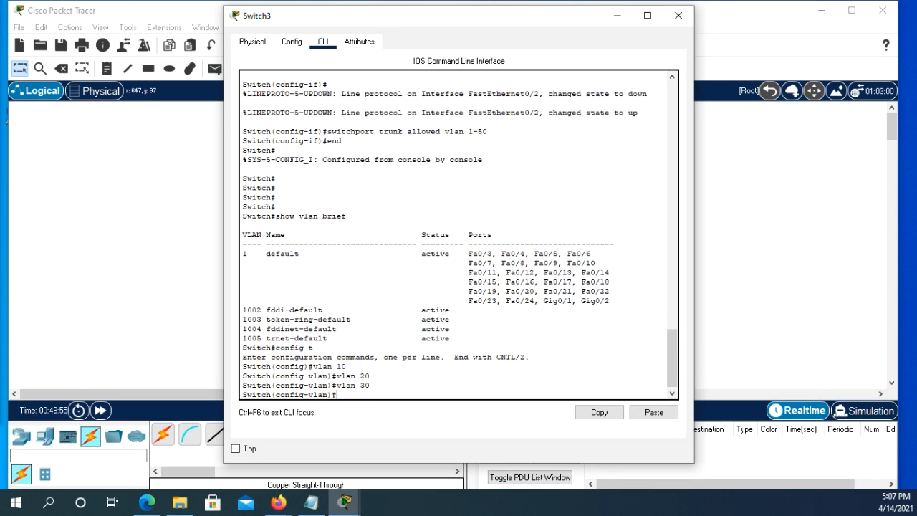
# - Leave configuration mode on Switch3, check the new VLANs with show vlan brief and close its window
pyautogui.write('end')
pyautogui.press('Return')
pyautogui.press('Return')
pyautogui.press('Return')
pyautogui.press('Return')
pyautogui.write('show vlan brief')
pyautogui.press('Return')
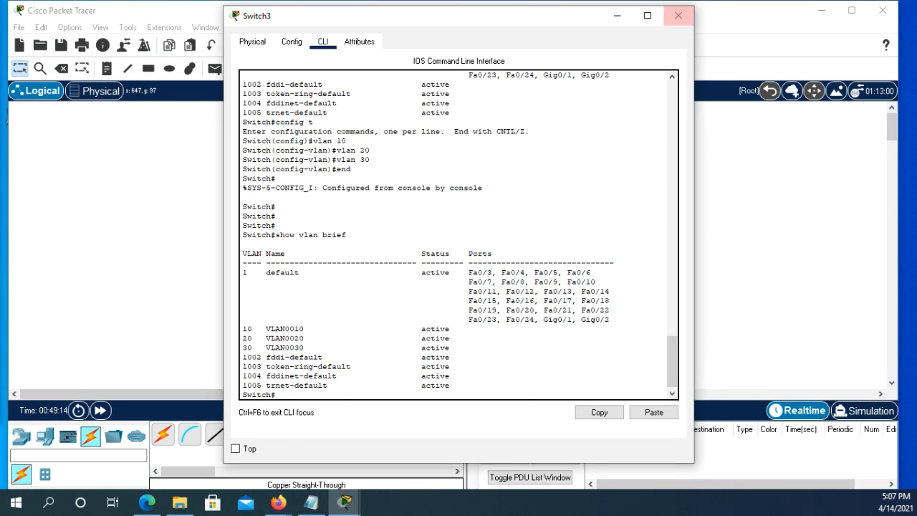
pyautogui.click(677, 15)
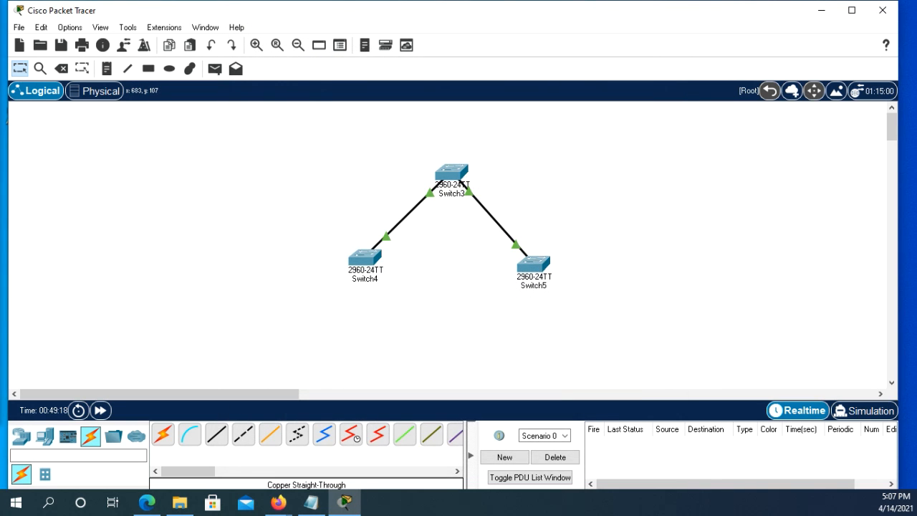
# - Check on Switch4 with show vlan brief whether VLANs 10, 20 and 30 have propagated, and close its window
pyautogui.moveTo(462, 183)
pyautogui.click(364, 258)
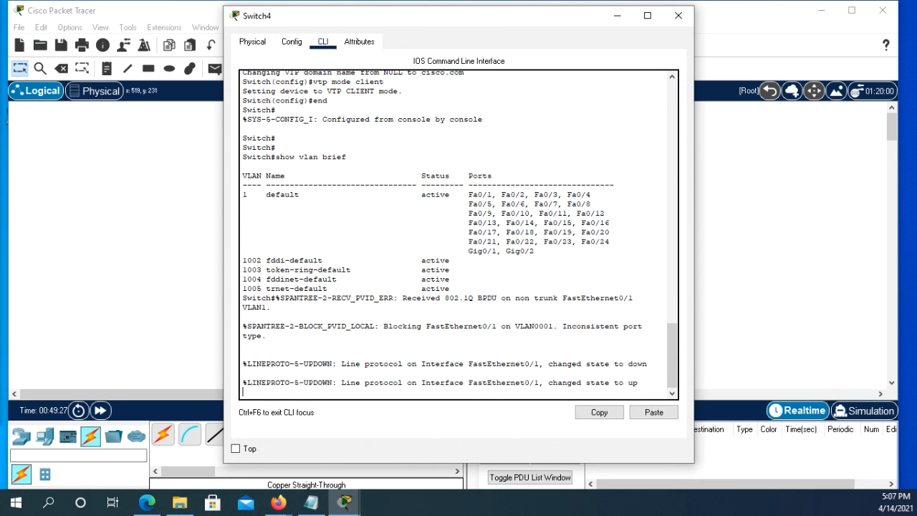
pyautogui.press('Return')
pyautogui.press('Return')
pyautogui.press('Return')
pyautogui.press('Return')
pyautogui.press('Up')
pyautogui.press('Return')
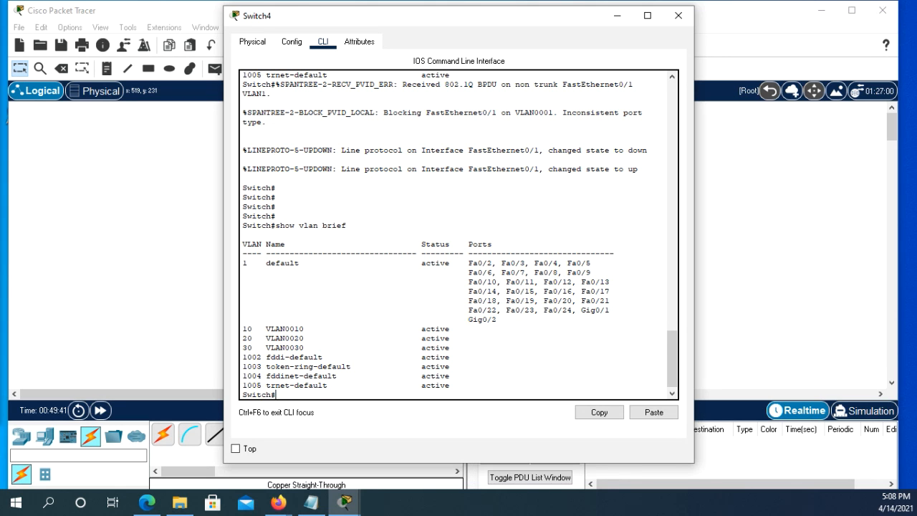
pyautogui.click(677, 15)
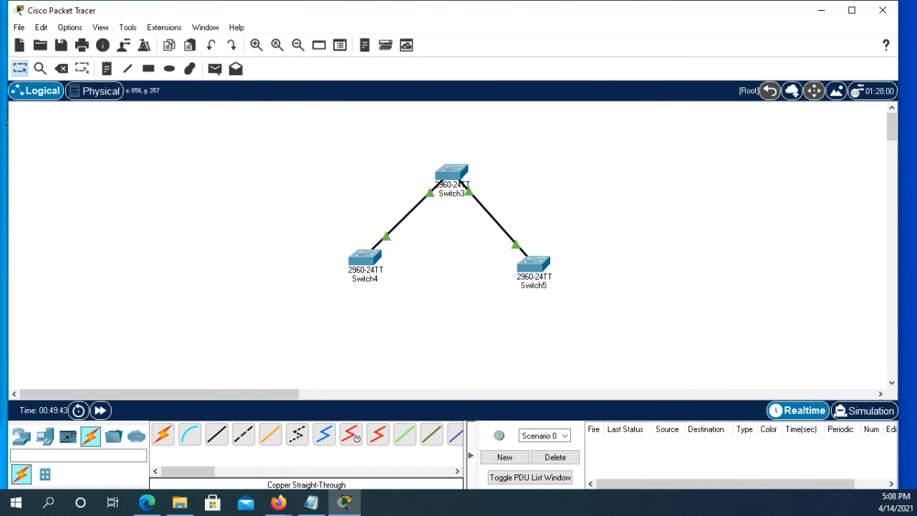
# - Leave configuration mode on Switch5, check its VLANs with show vlan brief and close its window
pyautogui.click(533, 265)
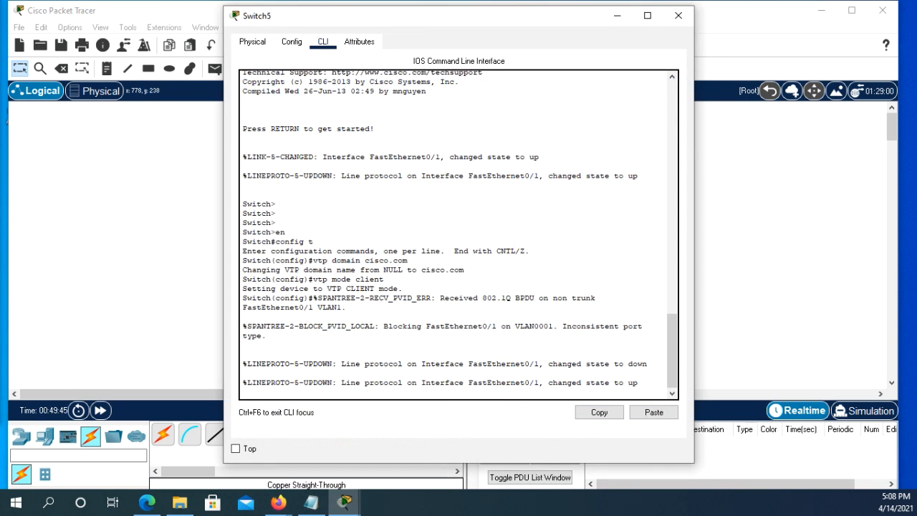
pyautogui.press('Return')
pyautogui.press('Return')
pyautogui.press('Return')
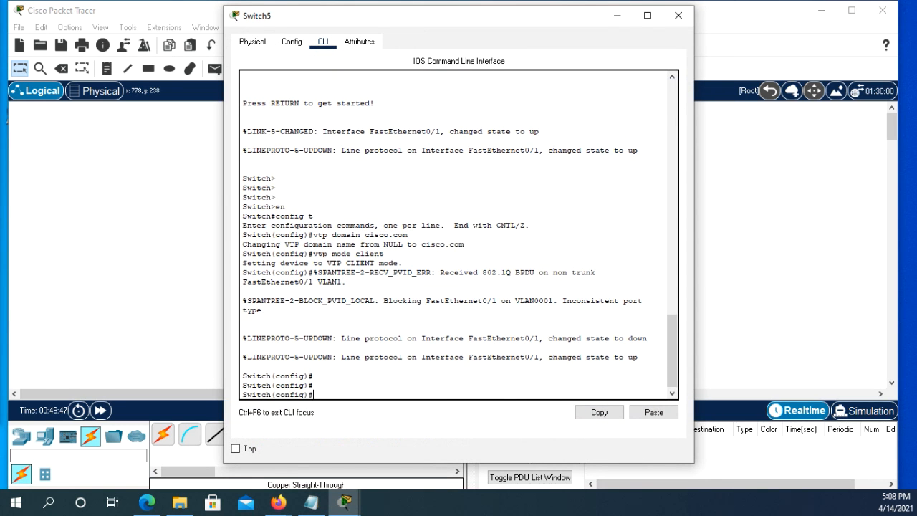
pyautogui.write('end')
pyautogui.press('Return')
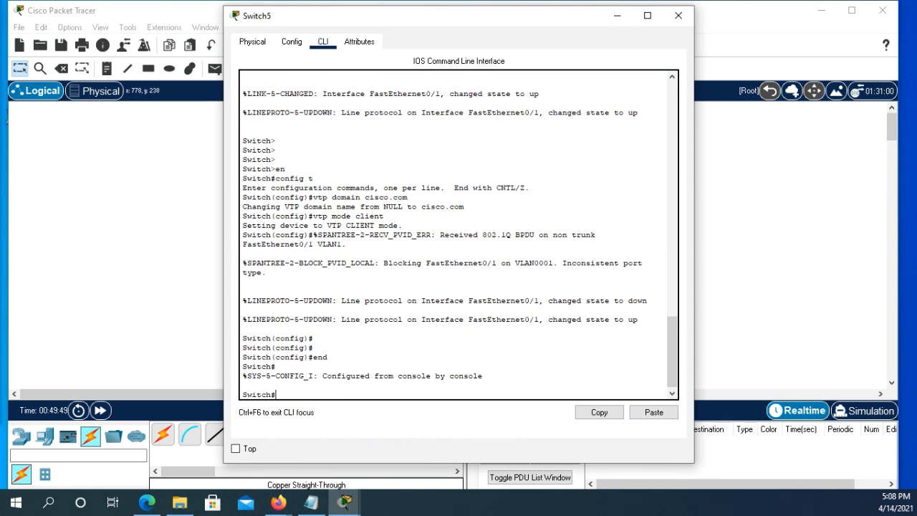
pyautogui.press('Return')
pyautogui.press('Return')
pyautogui.write('show')
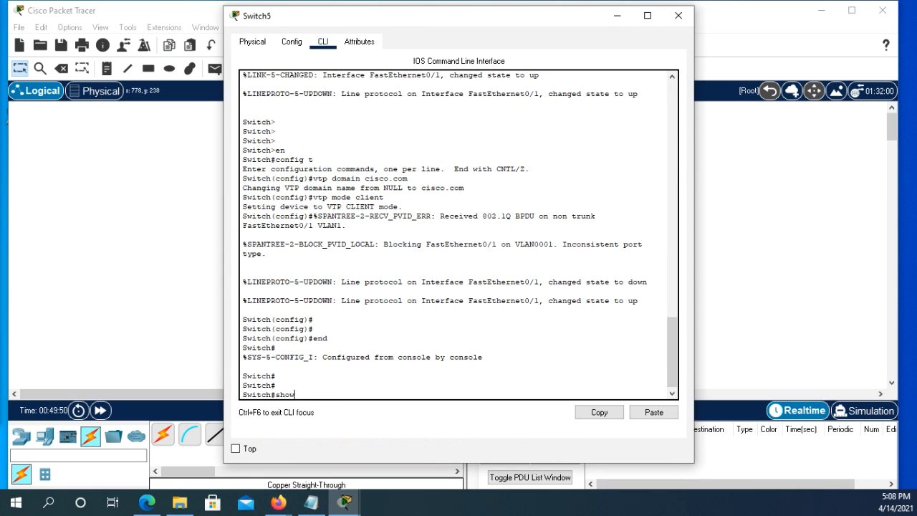
pyautogui.write(' vlan brief')
pyautogui.press('Return')
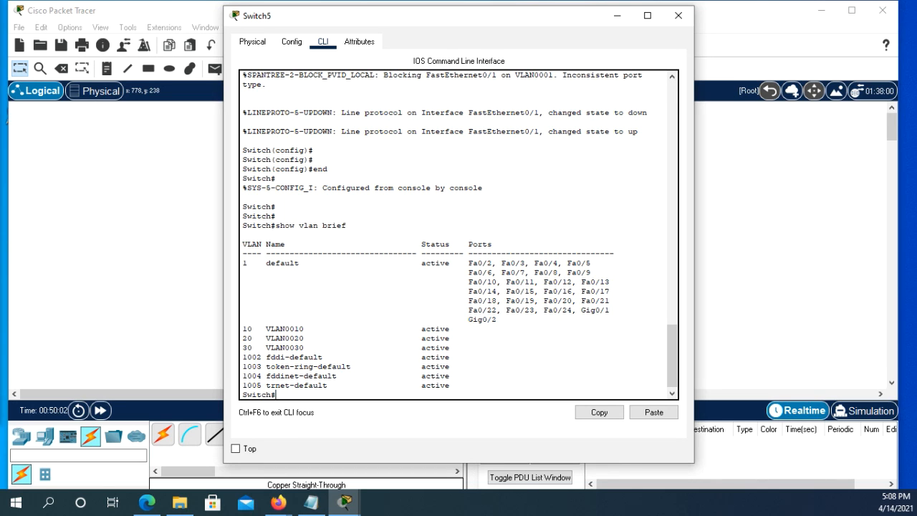
pyautogui.click(677, 15)
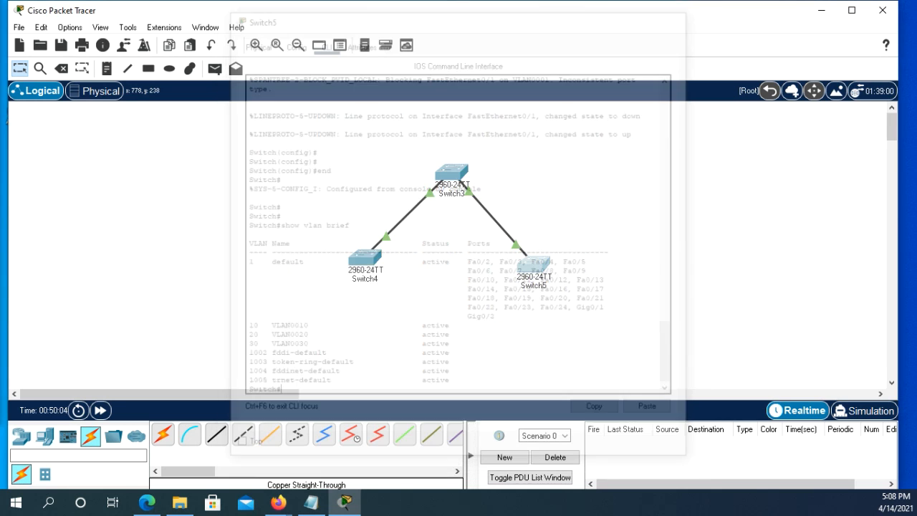